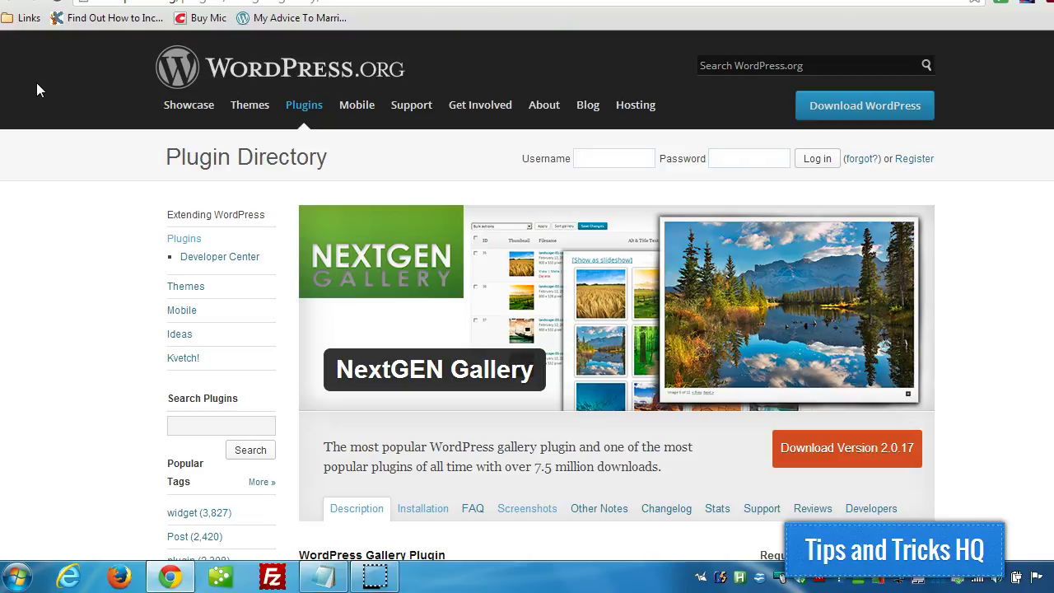
Download the NextGEN Gallery 2.0.17 and WordPress Simple Paypal Shopping Cart plugin ZIP files from their plugin pages
left_click(95, 82)
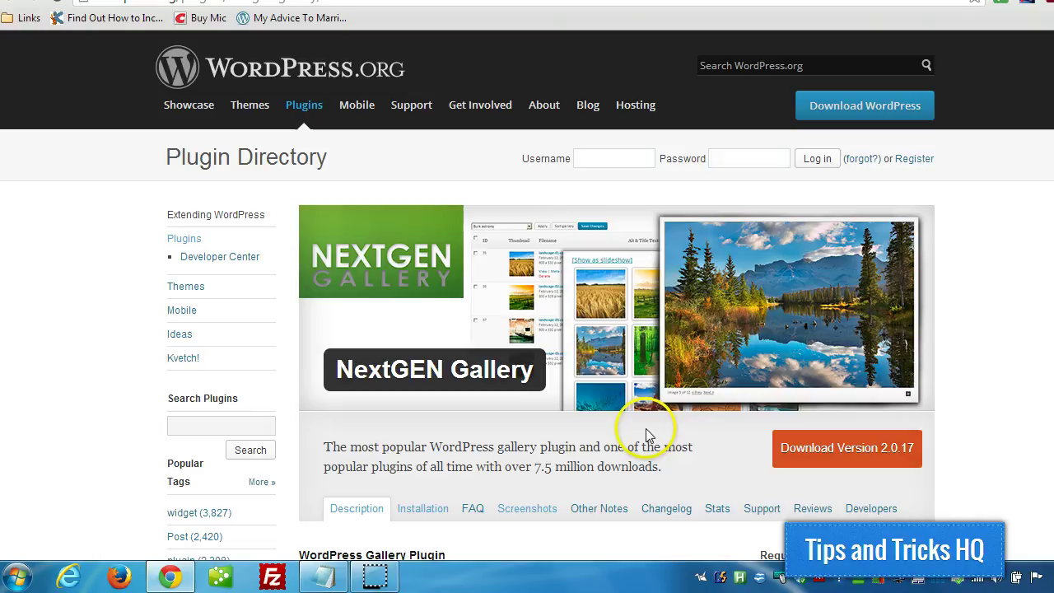
left_click(827, 453)
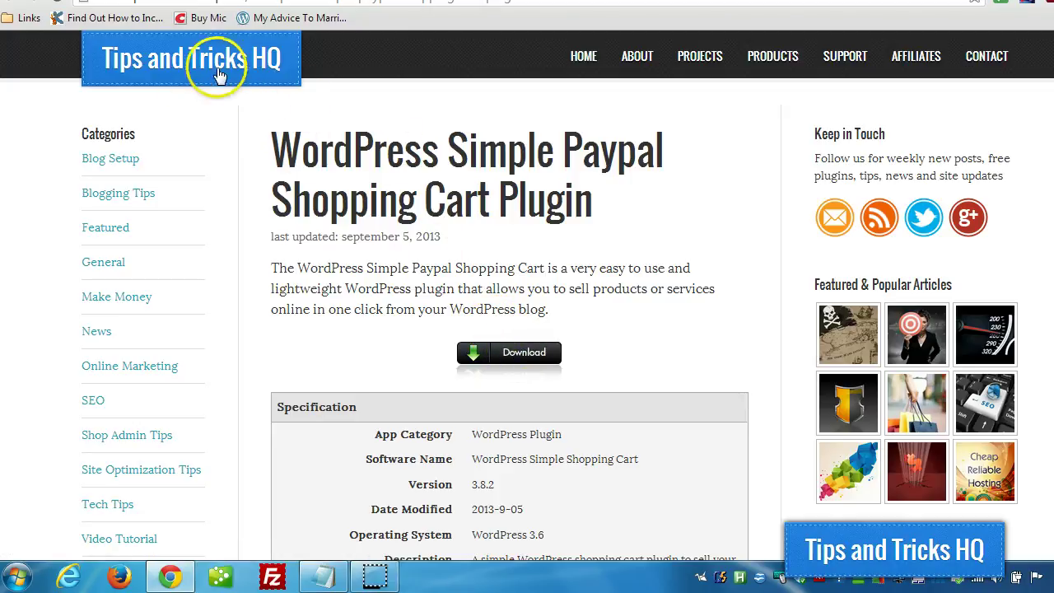
left_click(515, 352)
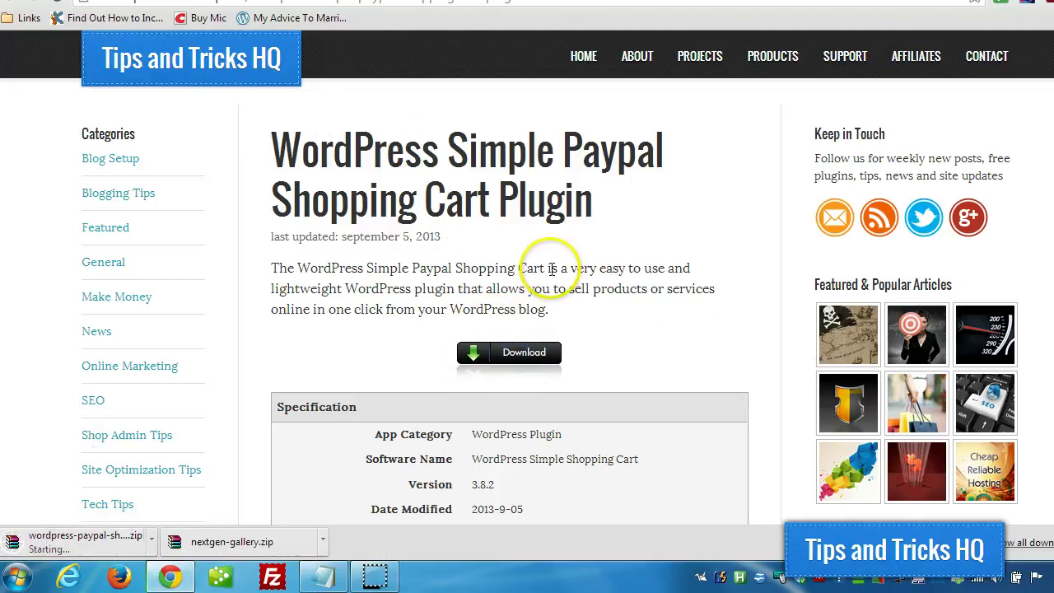
left_click(1044, 541)
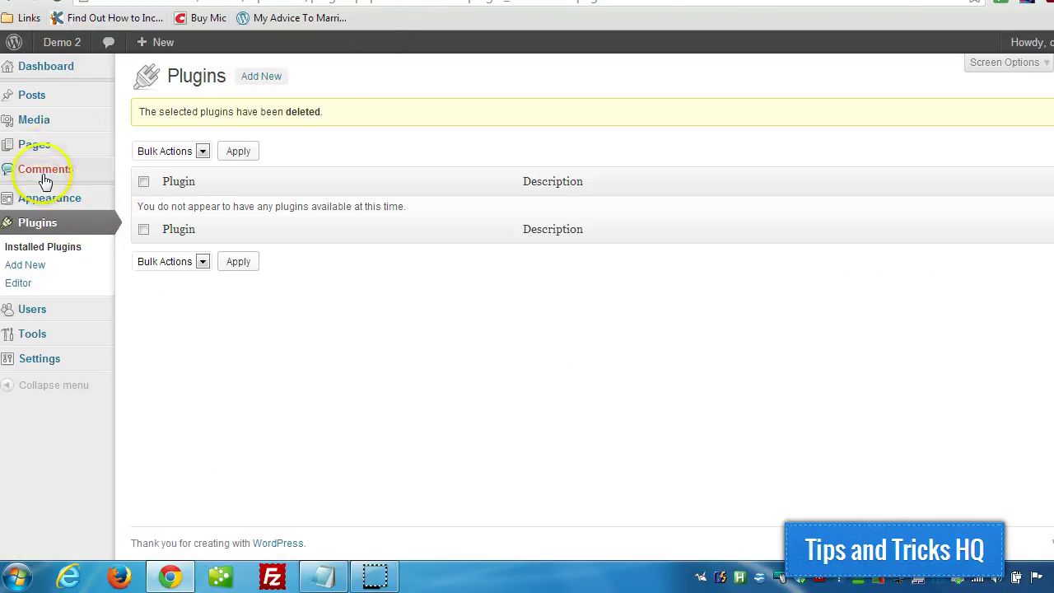
Install the NextGEN Gallery plugin on the Demo 2 site by uploading nextgen-gallery.zip, and activate it
left_click(30, 267)
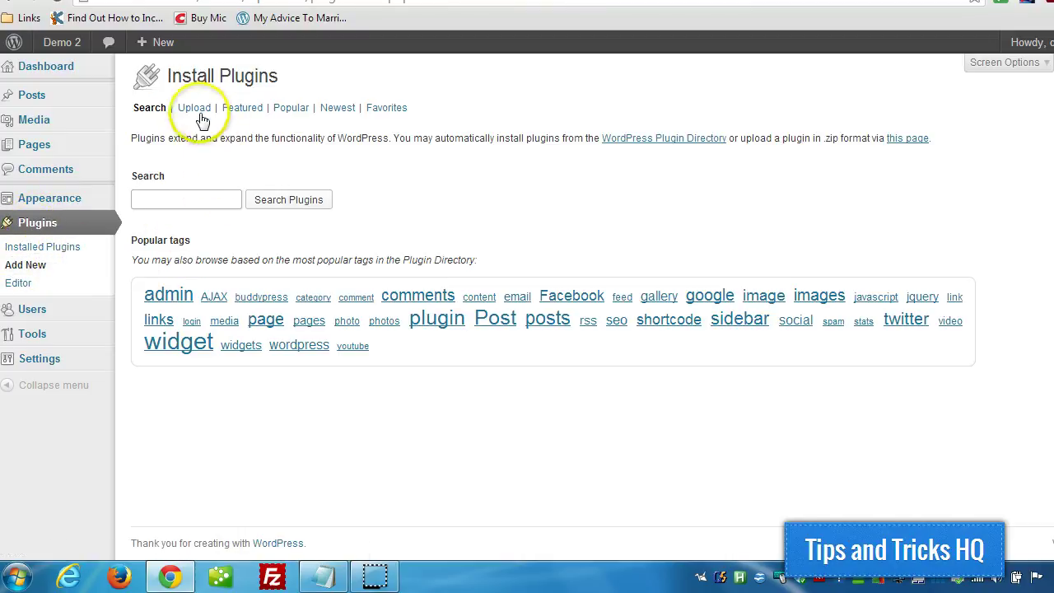
left_click(194, 108)
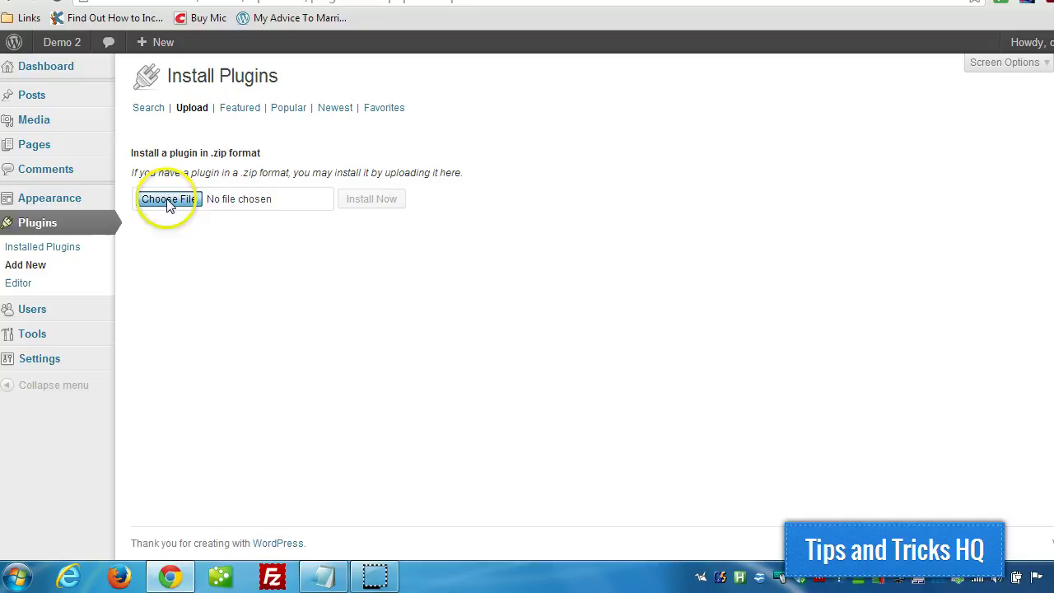
left_click(169, 200)
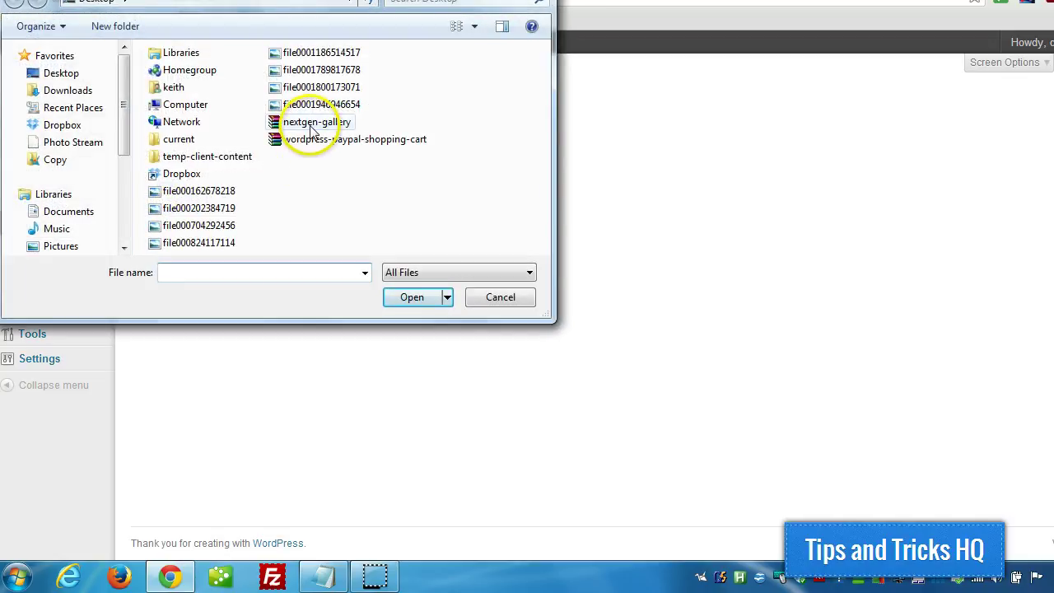
double_click(313, 124)
left_click(372, 199)
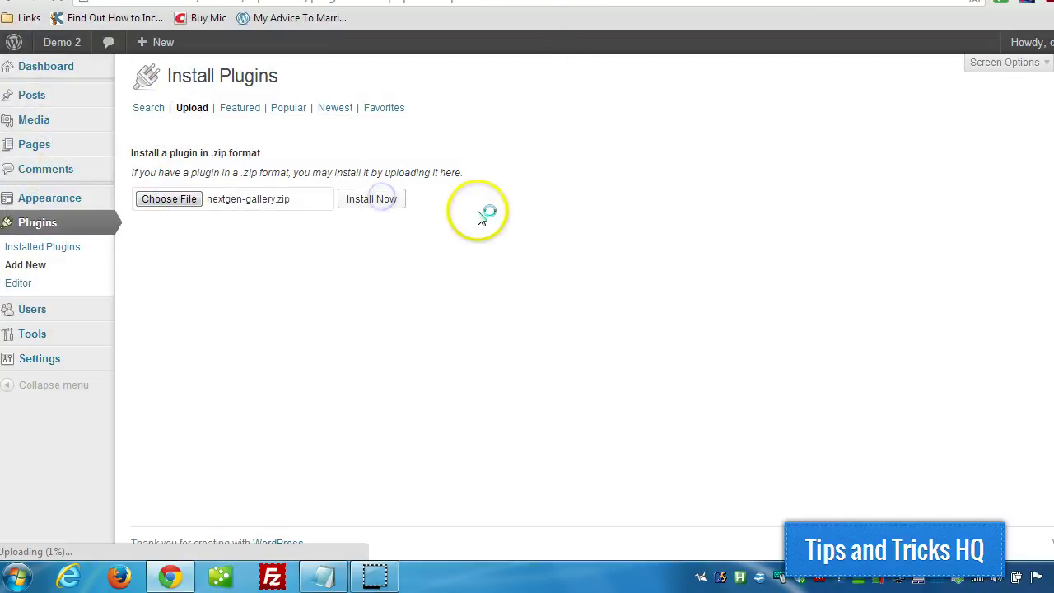
left_click(162, 178)
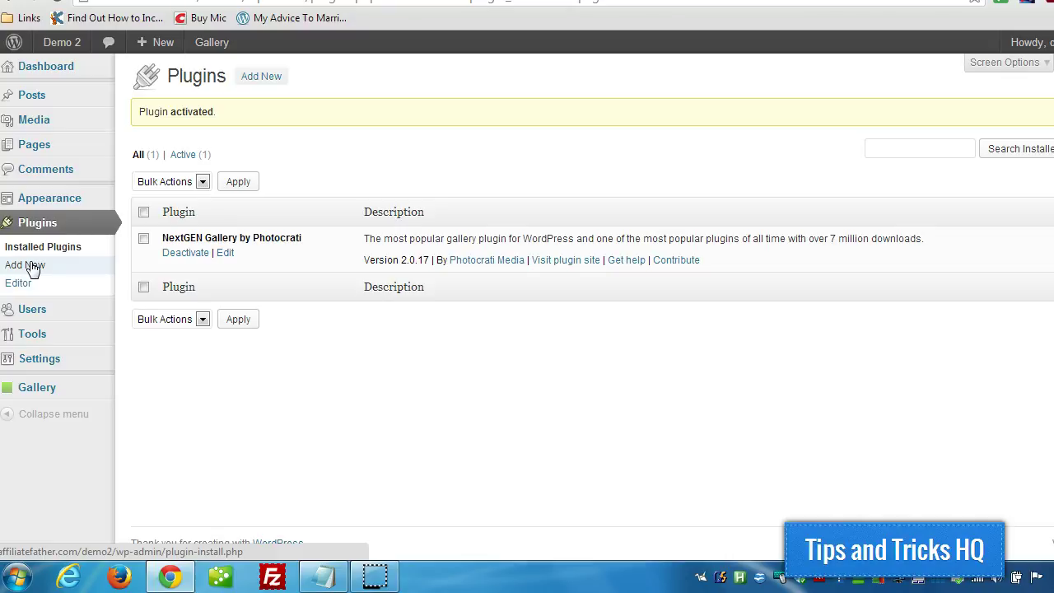
Install the shopping cart plugin on the site by uploading wordpress-paypal-shopping-cart.zip
left_click(30, 265)
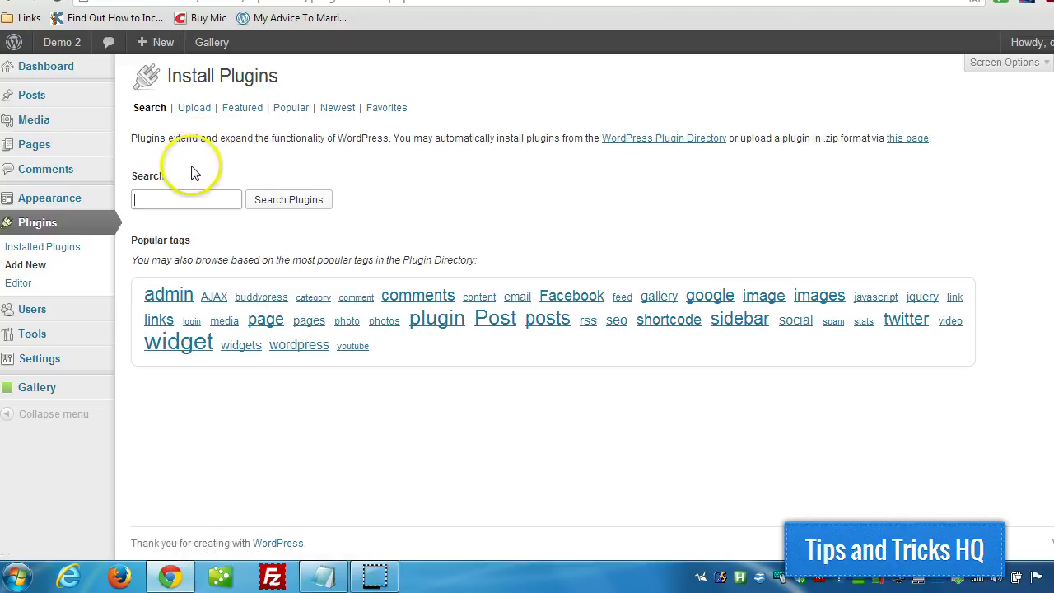
left_click(191, 196)
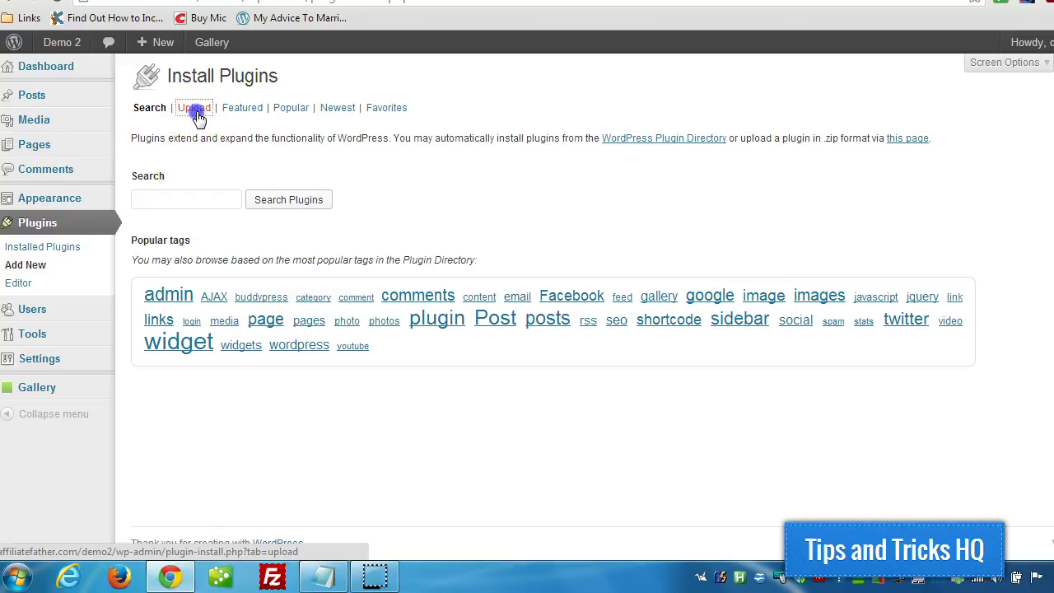
left_click(196, 110)
left_click(168, 199)
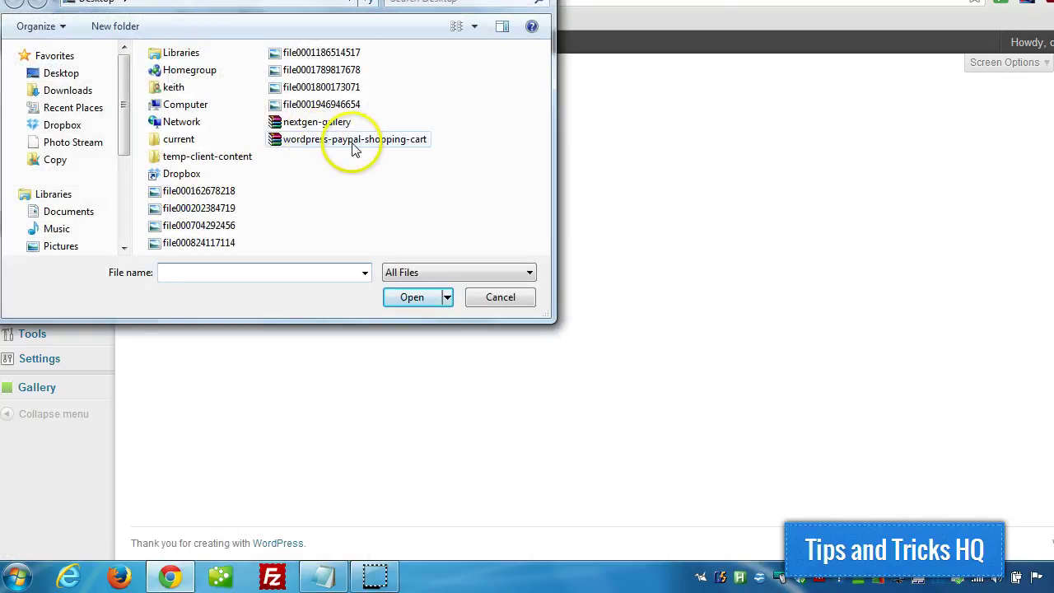
double_click(352, 140)
left_click(371, 200)
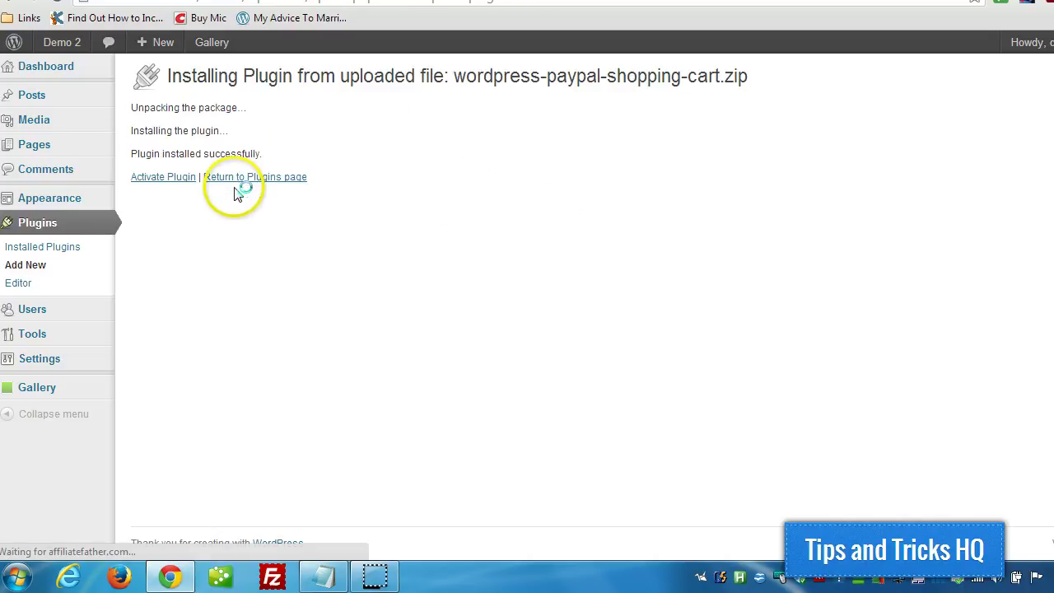
mouse_move(63, 393)
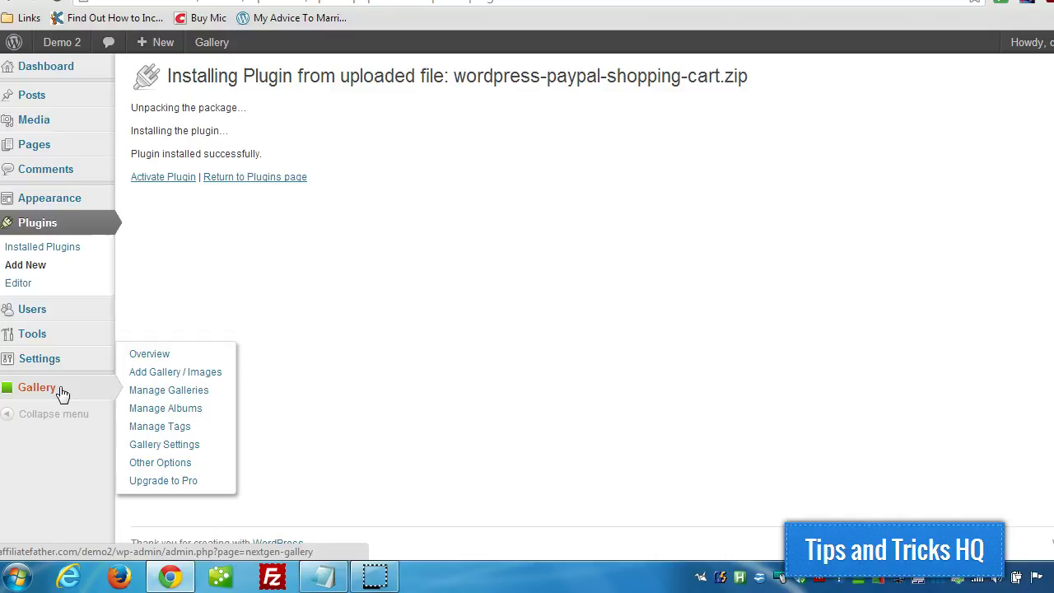
left_click(157, 377)
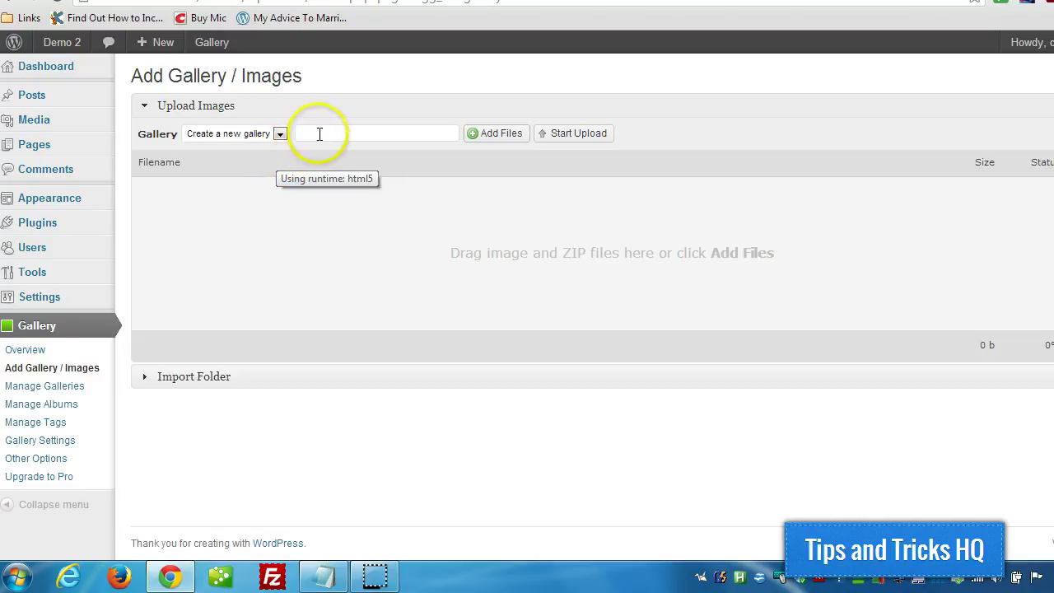
left_click(325, 132)
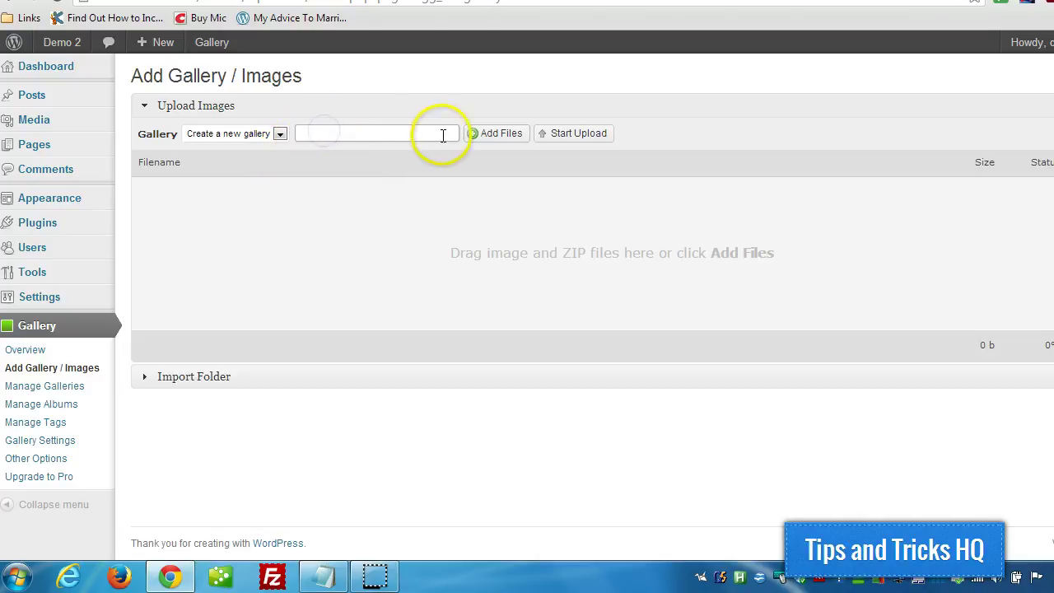
left_click(487, 136)
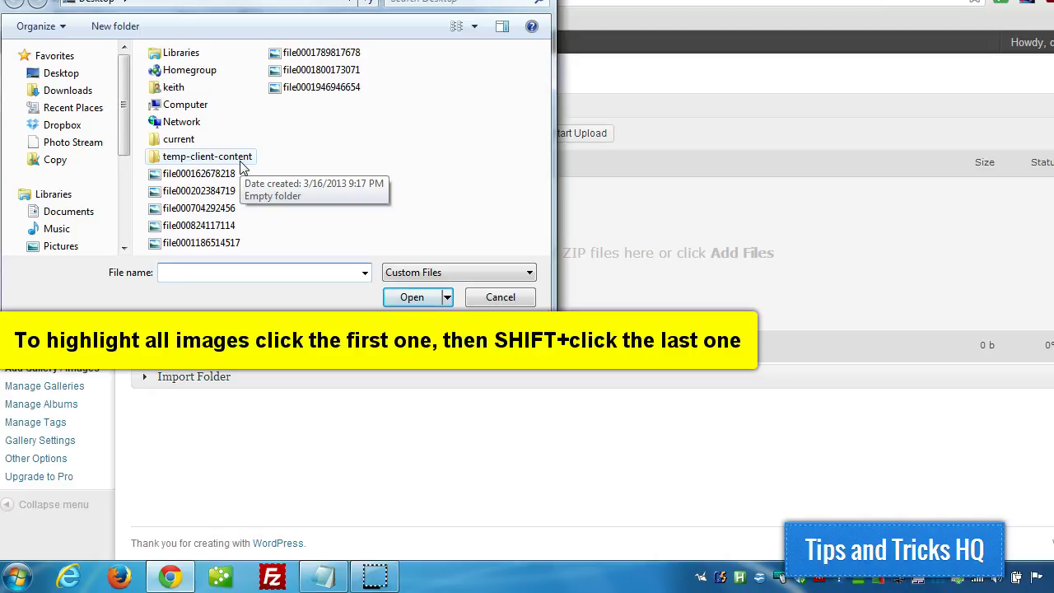
left_click(198, 176)
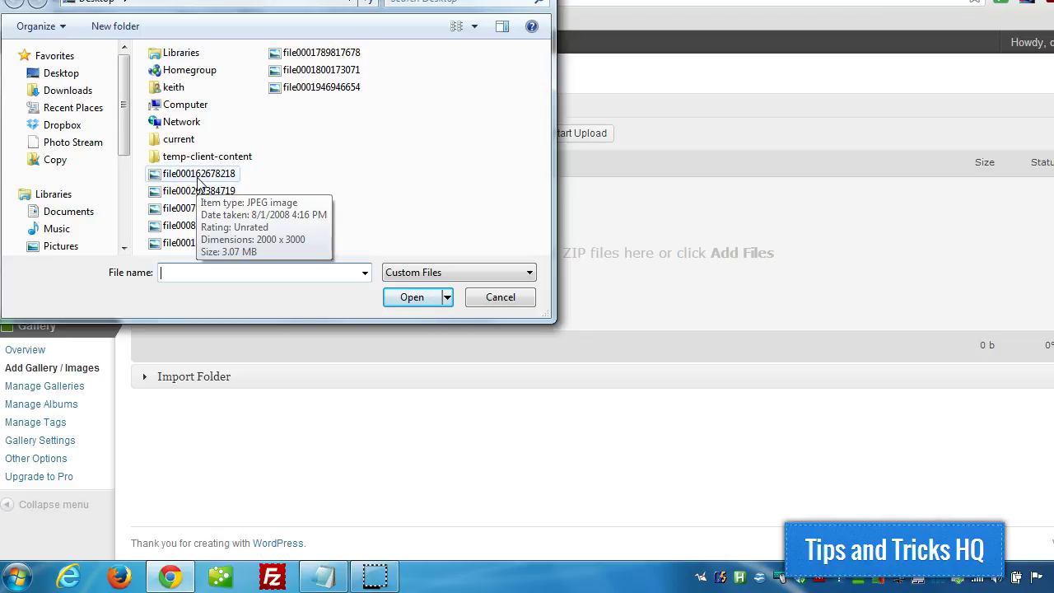
left_click(201, 175)
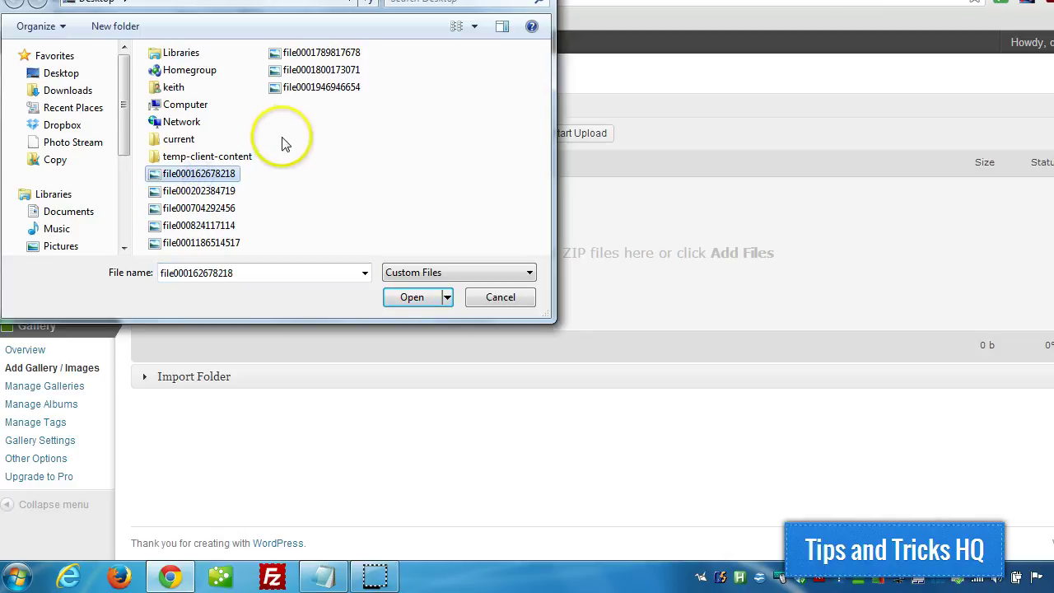
left_click(297, 89, "shift")
left_click(413, 300)
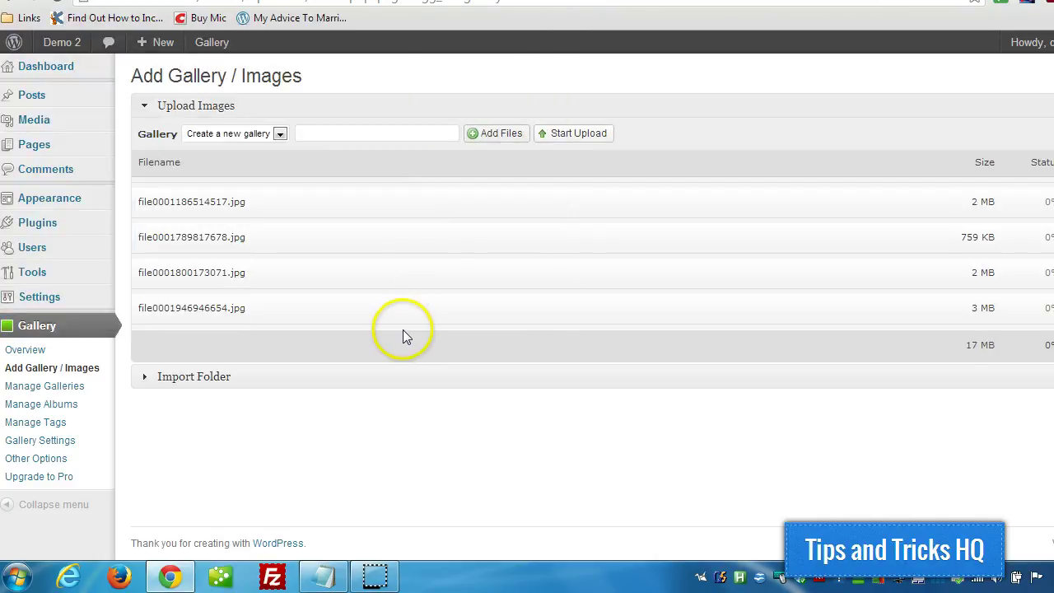
Name the new gallery "Gallery 1" and upload the queued images to it
left_click(566, 135)
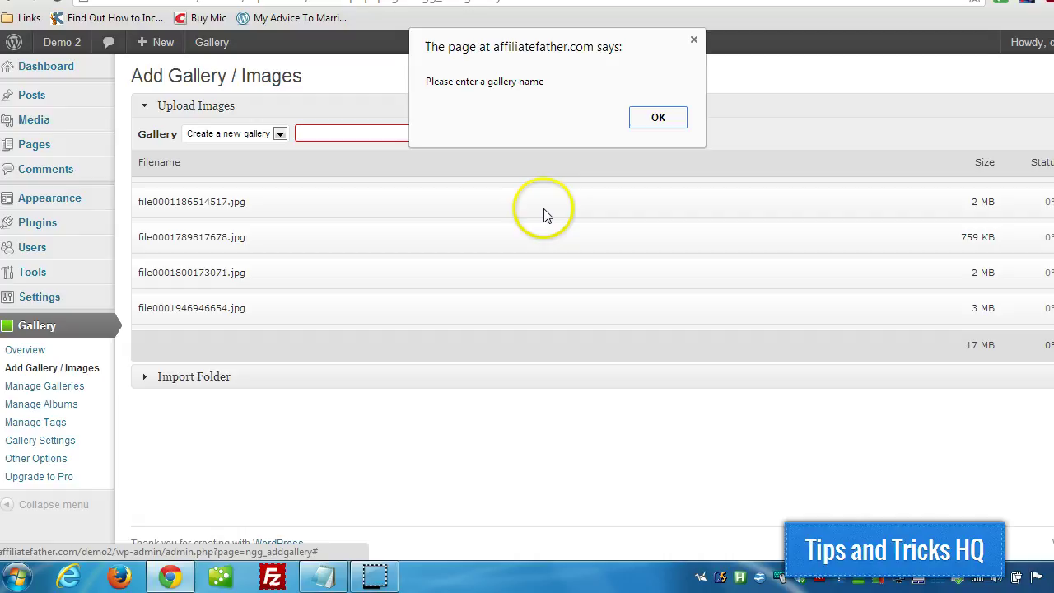
left_click(637, 118)
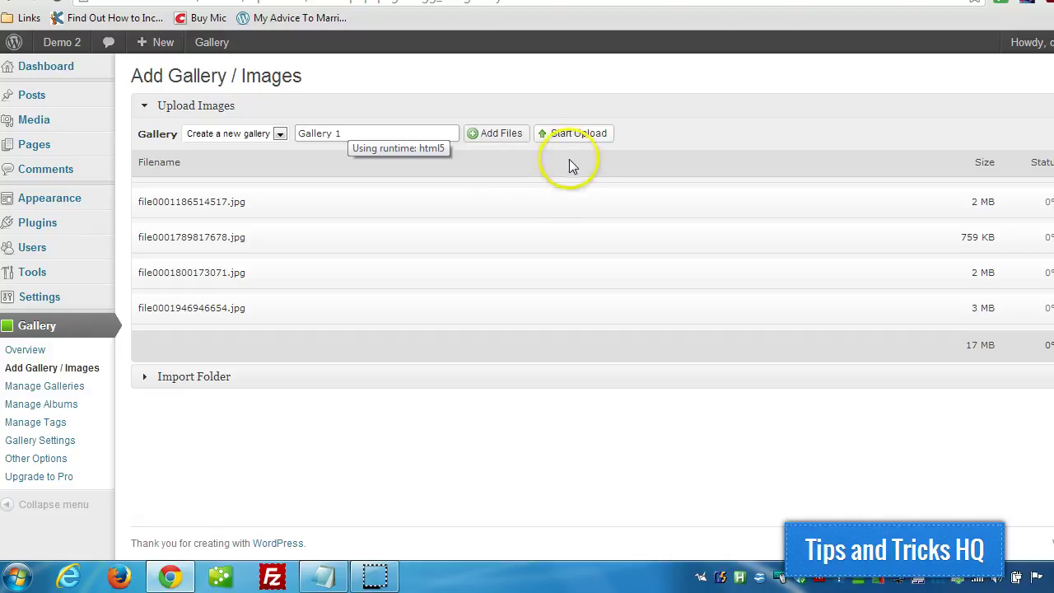
left_click(569, 133)
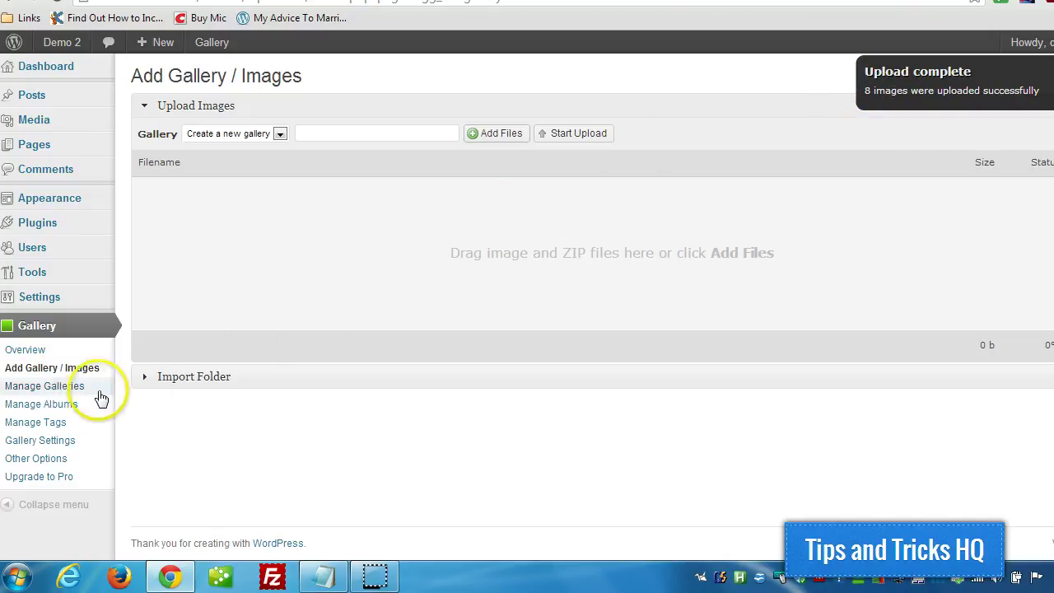
Open Gallery 1 for editing and go to the empty description of its first image
left_click(22, 389)
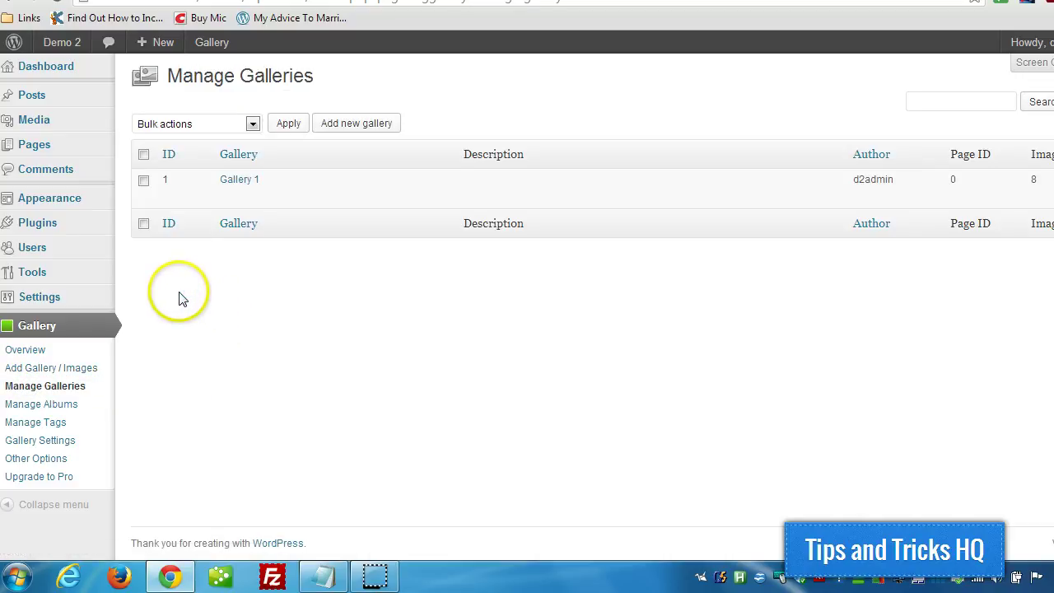
left_click(236, 182)
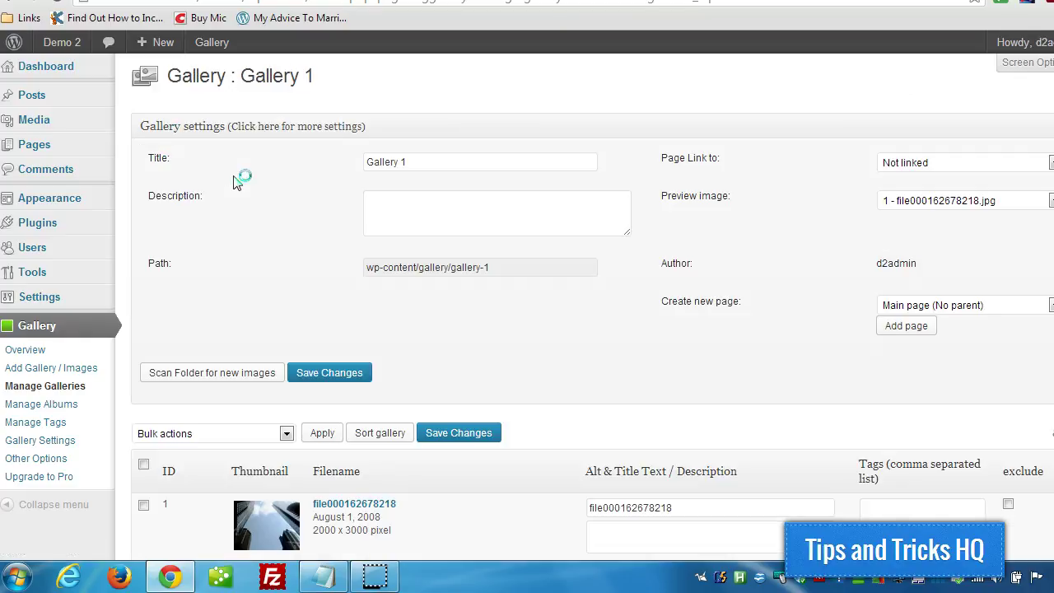
scroll(245, 206, "down", 1)
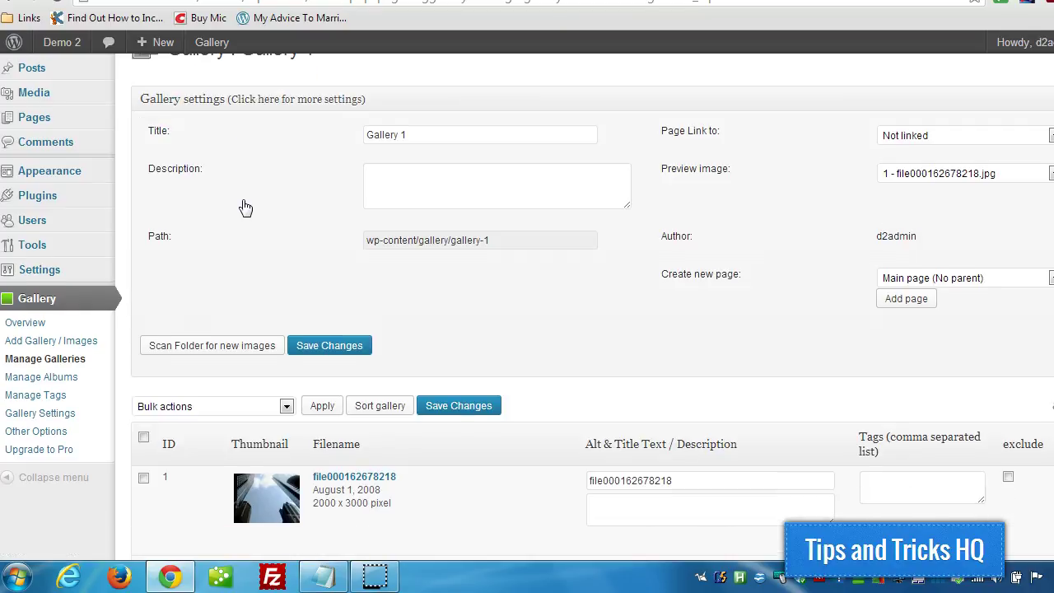
scroll(245, 207, "down", 4)
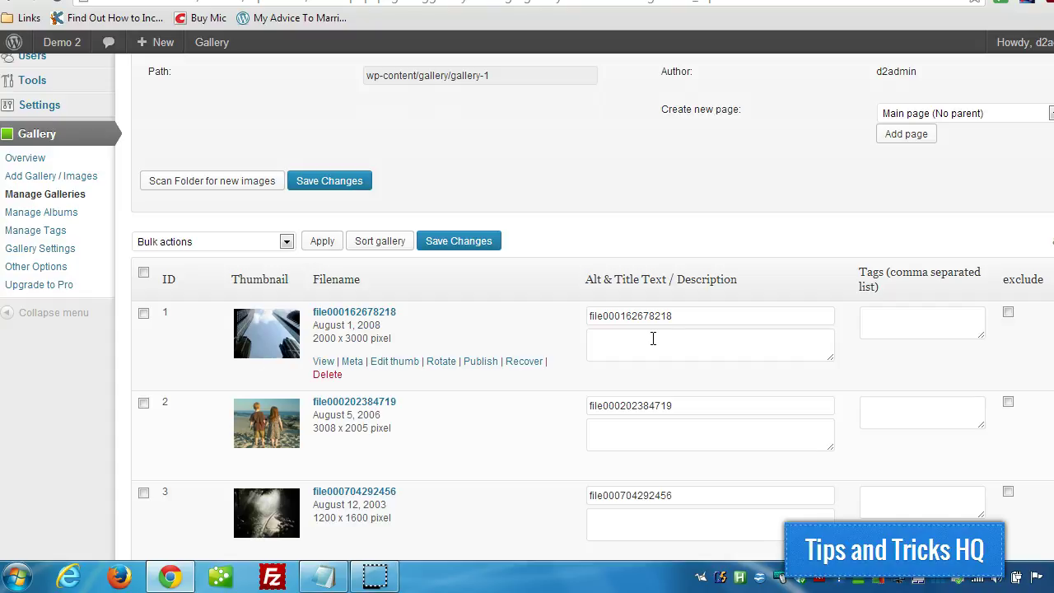
left_click(646, 345)
Switch to Notepad, copy the selected shortcode [wp_cart_button name="My Photo 1" price="19.95"], and return to the gallery editor
left_click(333, 582)
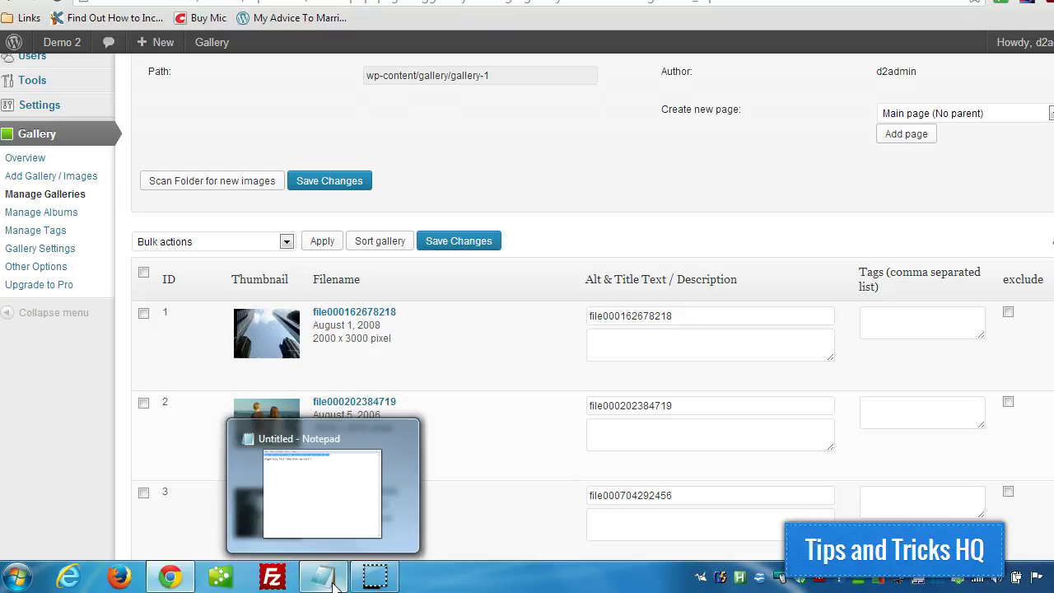
left_click(333, 582)
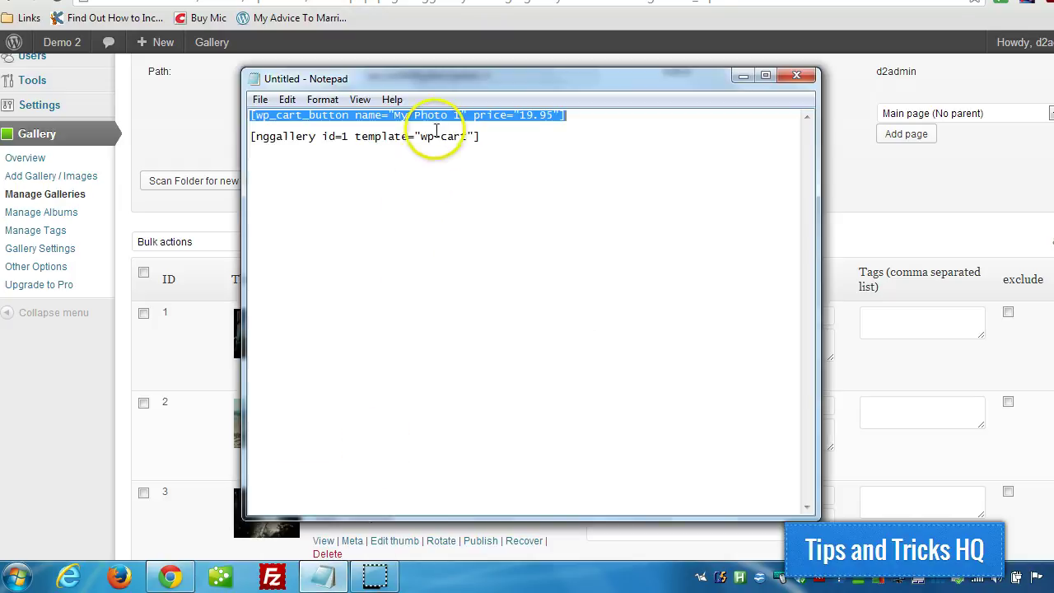
right_click(374, 115)
left_click(415, 170)
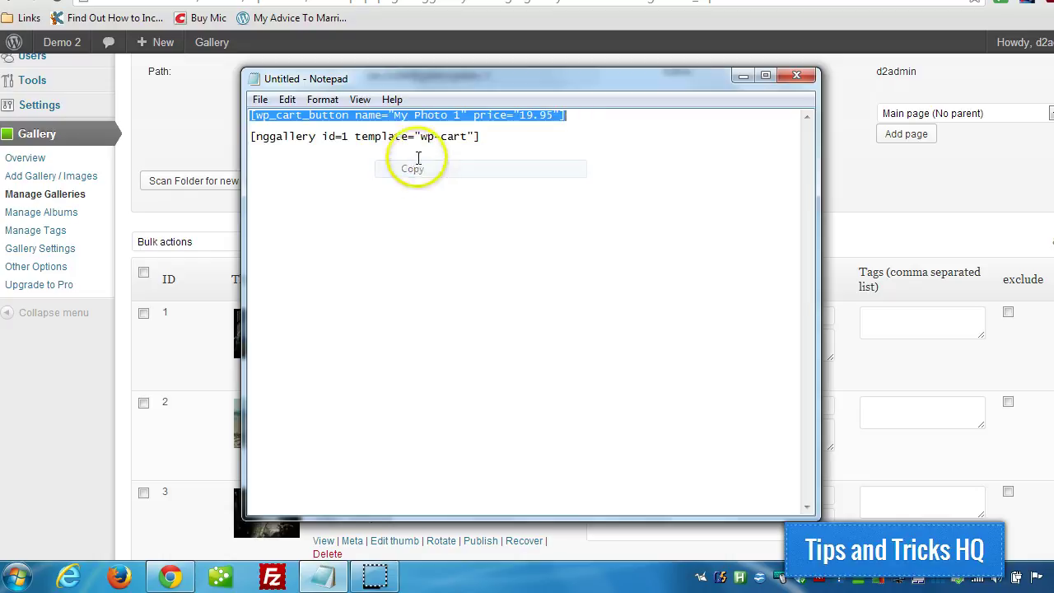
left_click(743, 75)
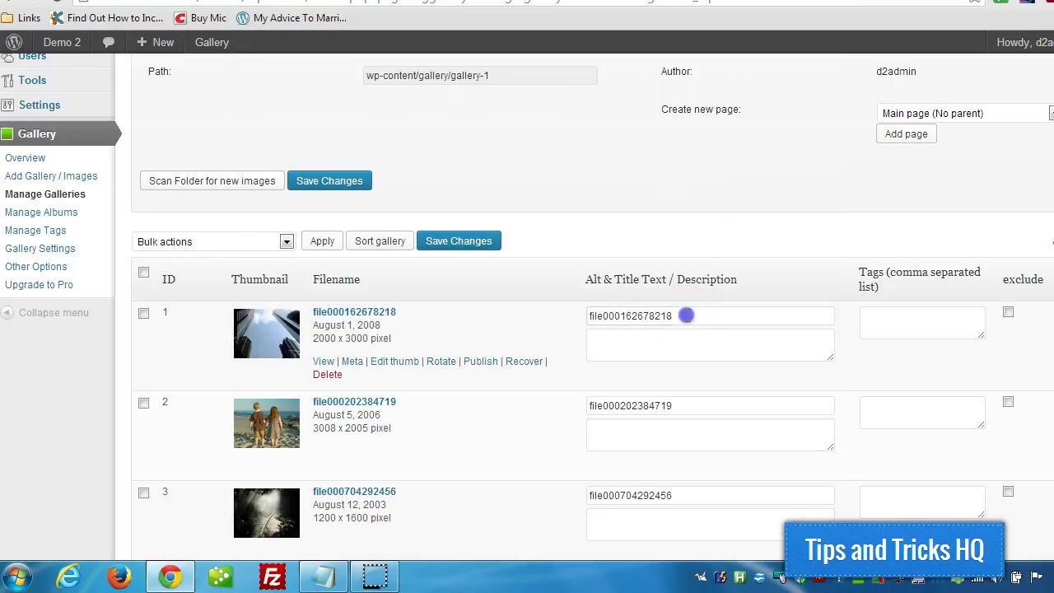
Title the first gallery image "skyscrapers" and paste [wp_cart_button name="My Photo 1" price="19.95"] as its description
left_click_drag(715, 315, 587, 313)
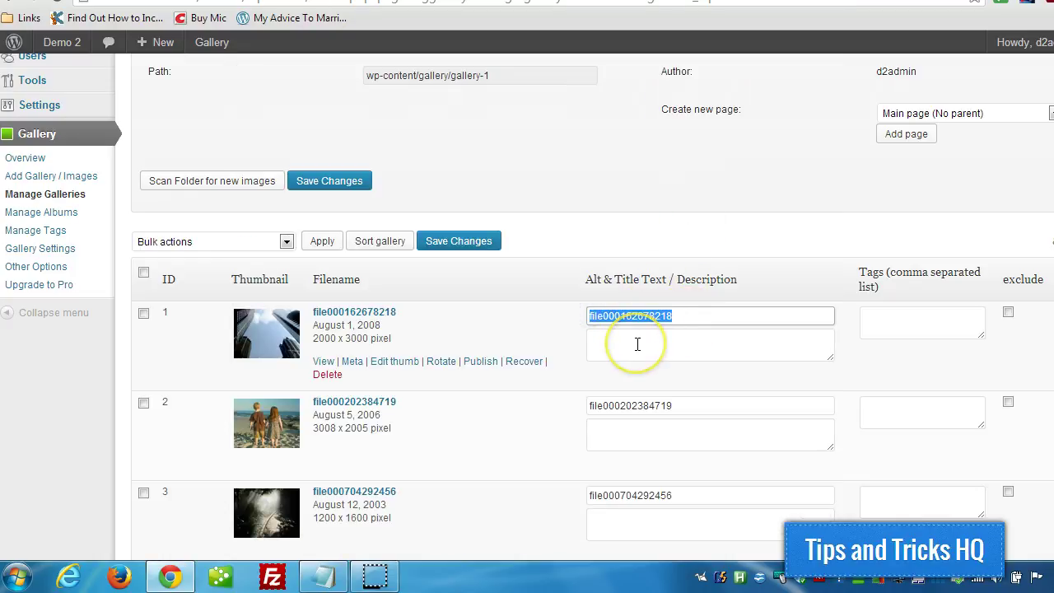
type("skyscrapers")
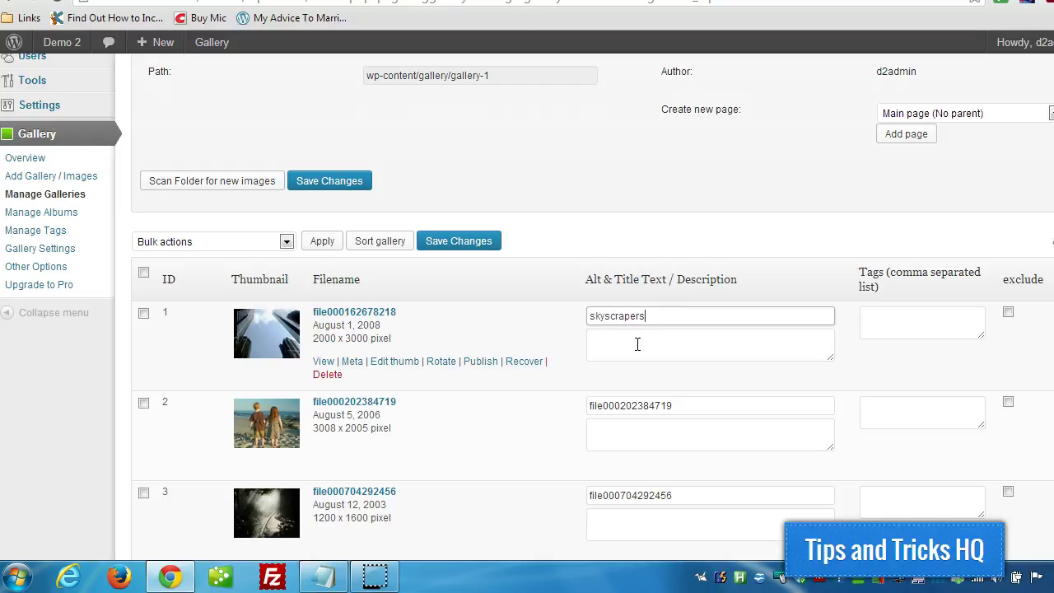
left_click(636, 344)
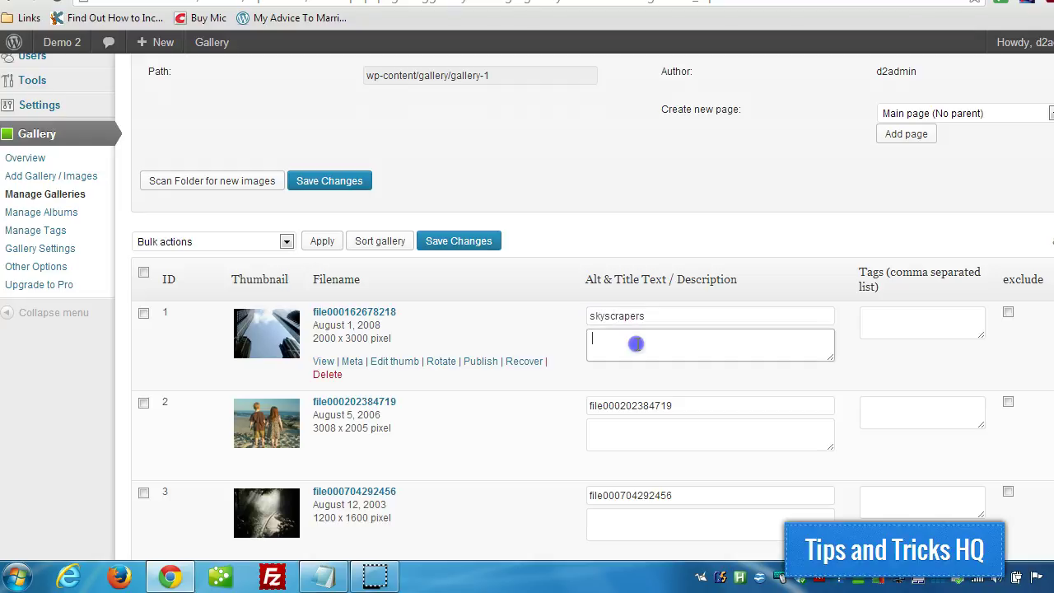
key("ctrl+v")
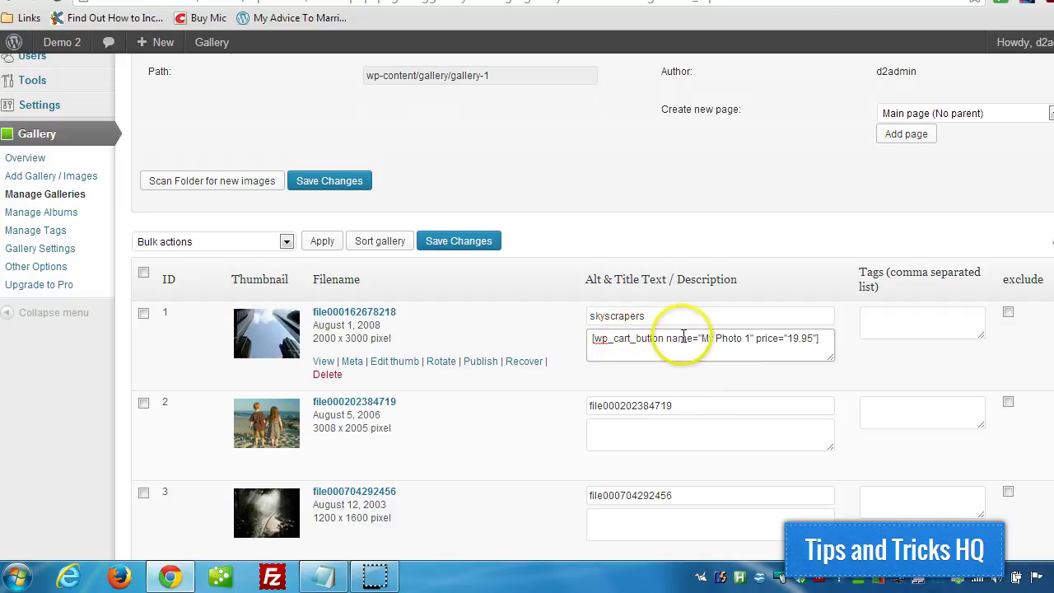
Replace the product name in the first image's shortcode with its title "skyscrapers"
left_click_drag(653, 315, 565, 315)
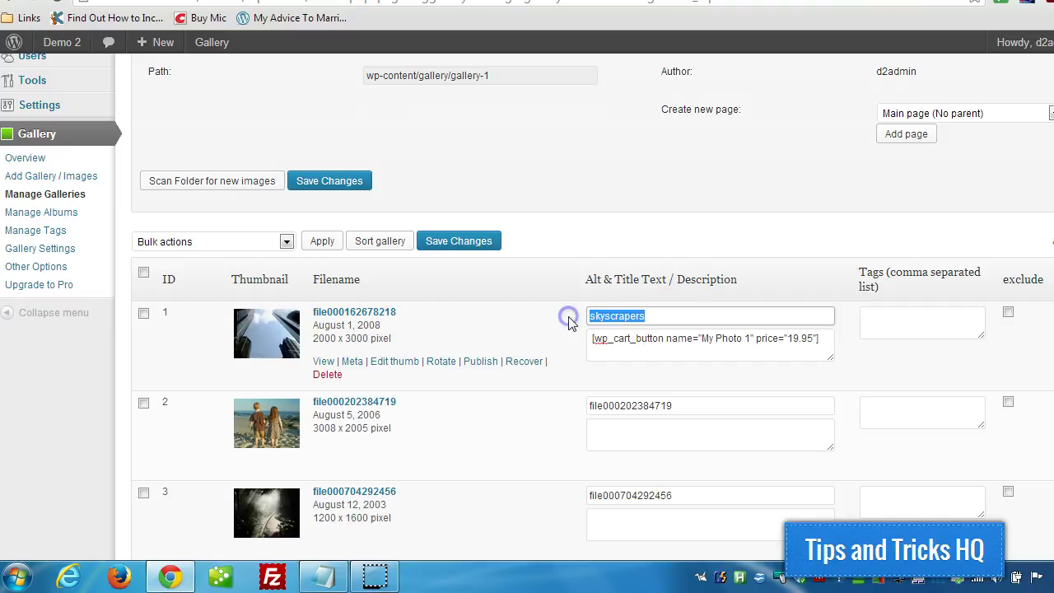
left_click_drag(701, 339, 733, 340)
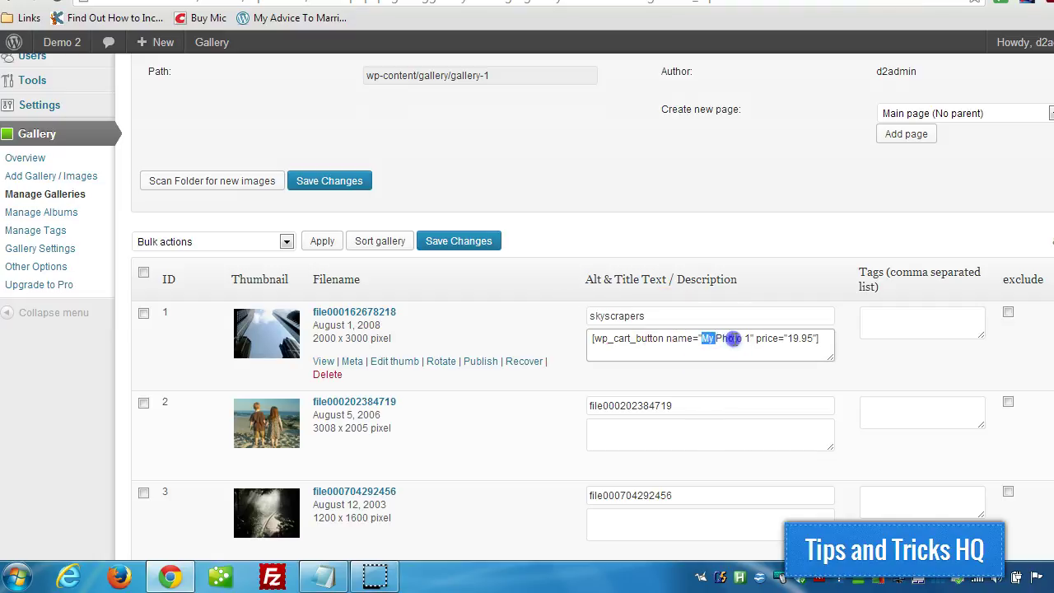
key("ctrl+v")
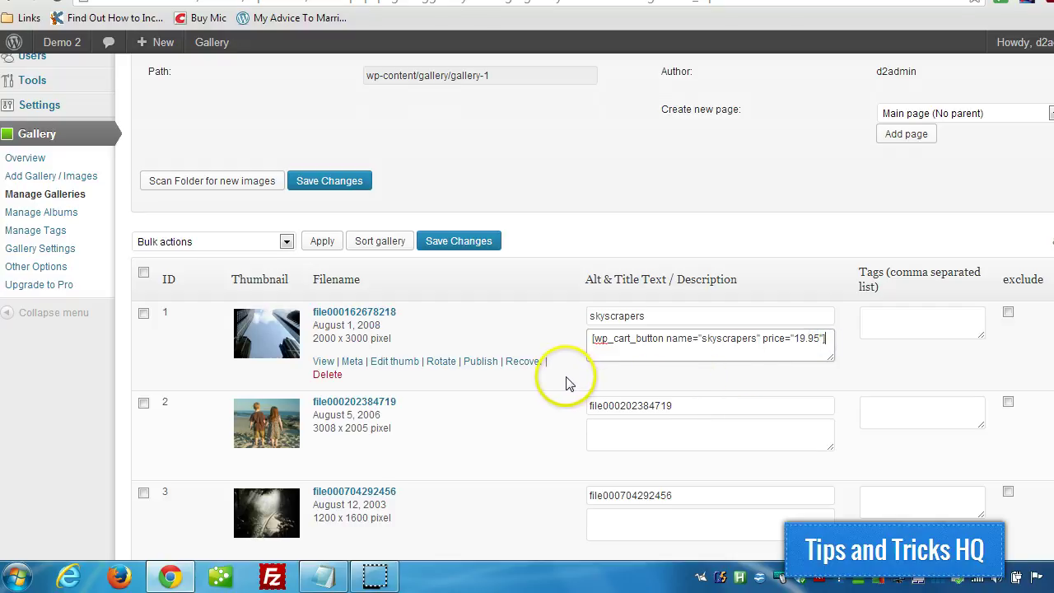
Review the cart button shortcodes of the remaining gallery images and save the gallery changes
scroll(568, 383, "down", 1)
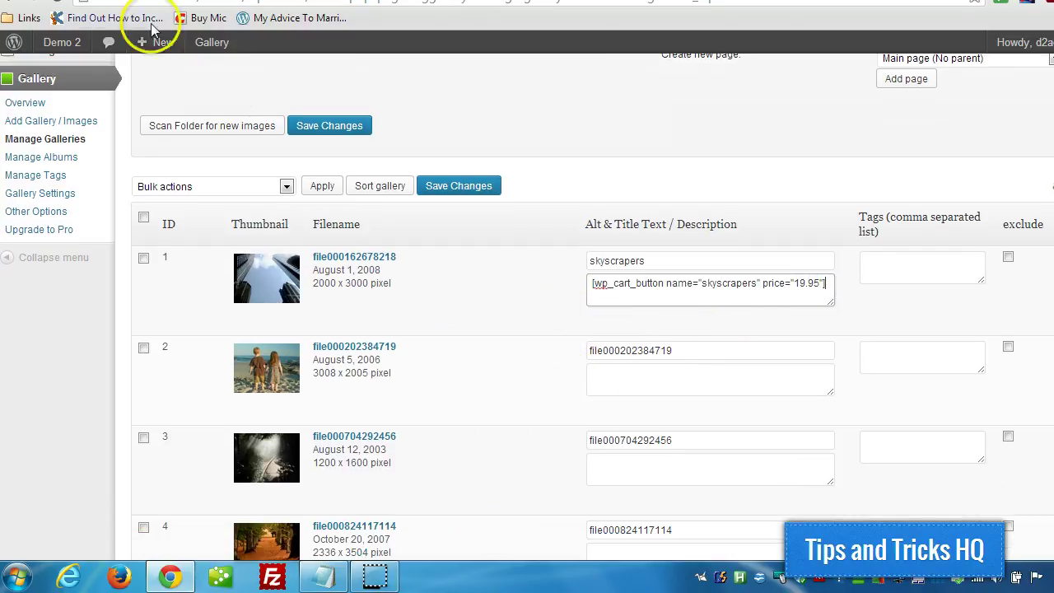
scroll(170, 266, "down", 6)
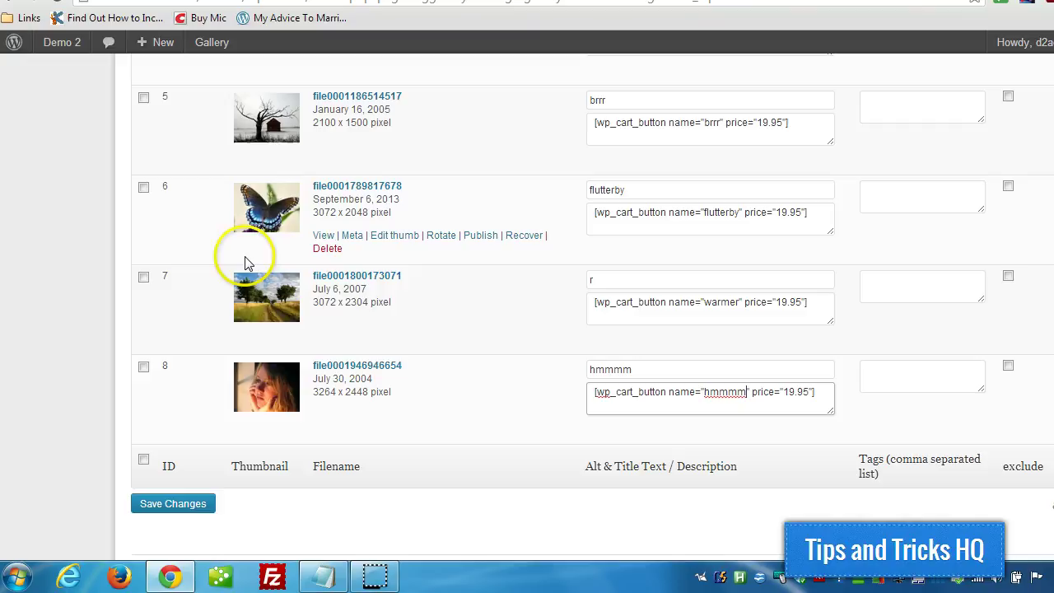
left_click(812, 212)
left_click_drag(711, 211, 610, 210)
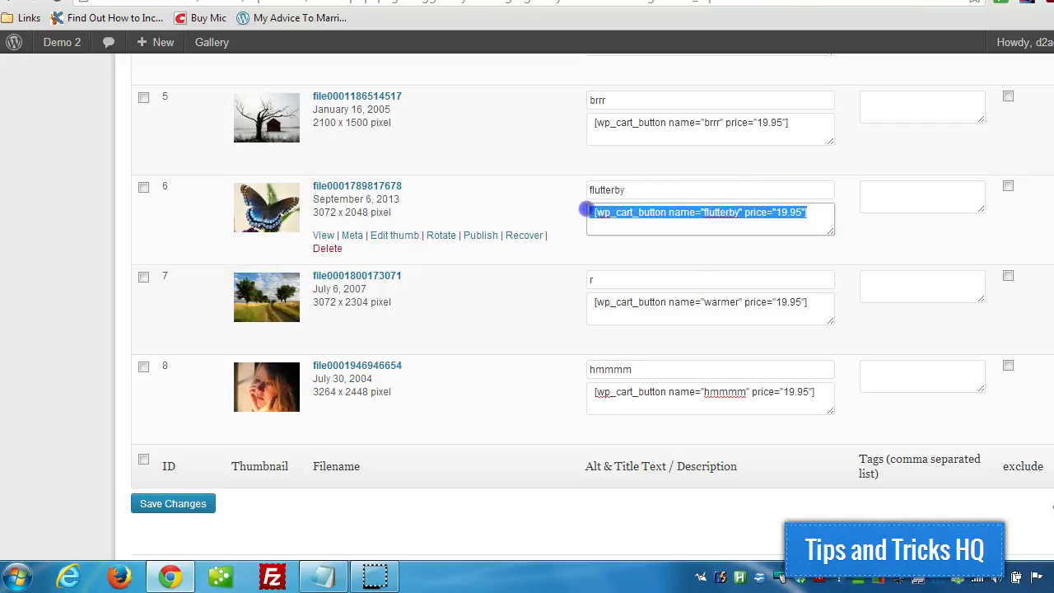
left_click(186, 507)
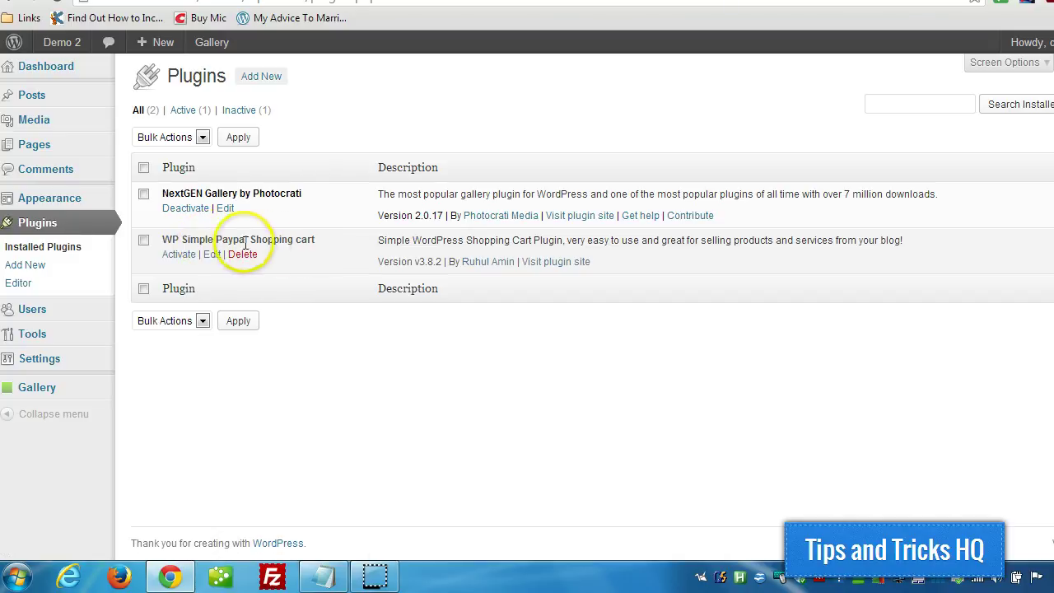
Activate the WP Simple Paypal Shopping cart plugin and open a new WordPress page in a separate browser tab
left_click(185, 254)
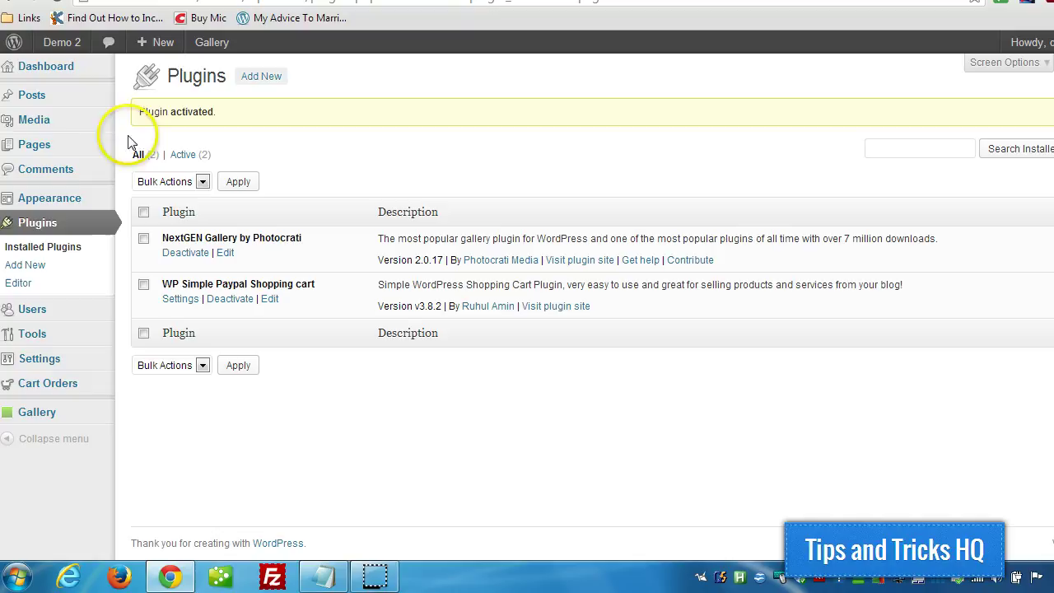
mouse_move(94, 154)
right_click(144, 165)
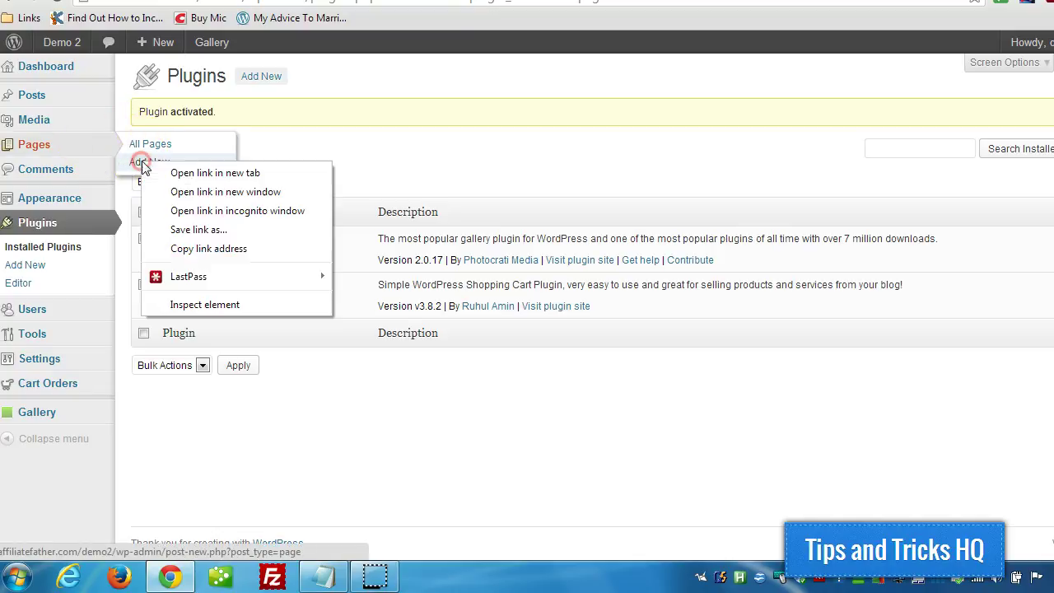
left_click(177, 171)
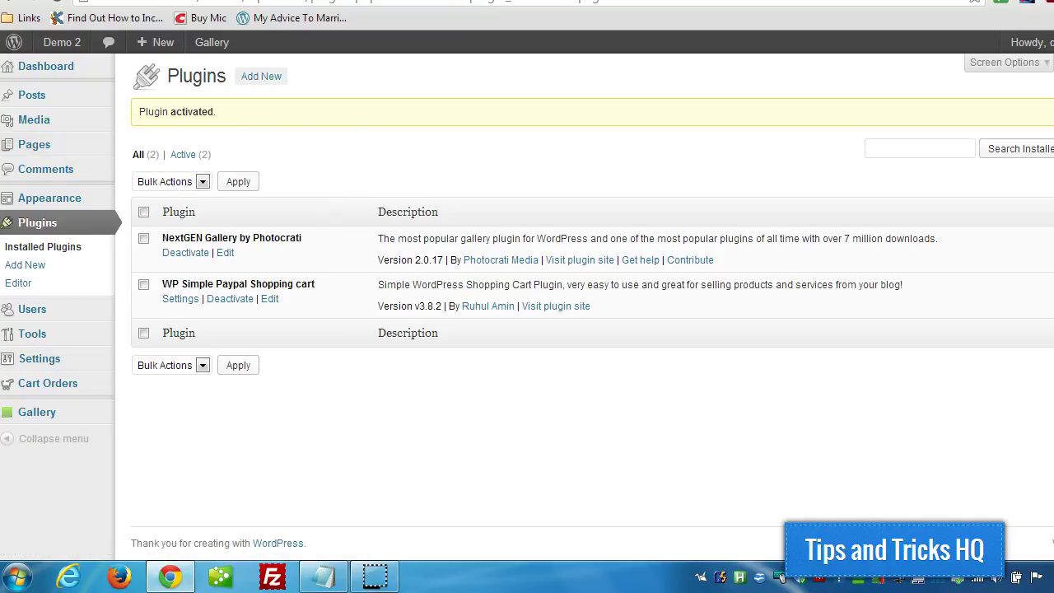
key("ctrl+Tab")
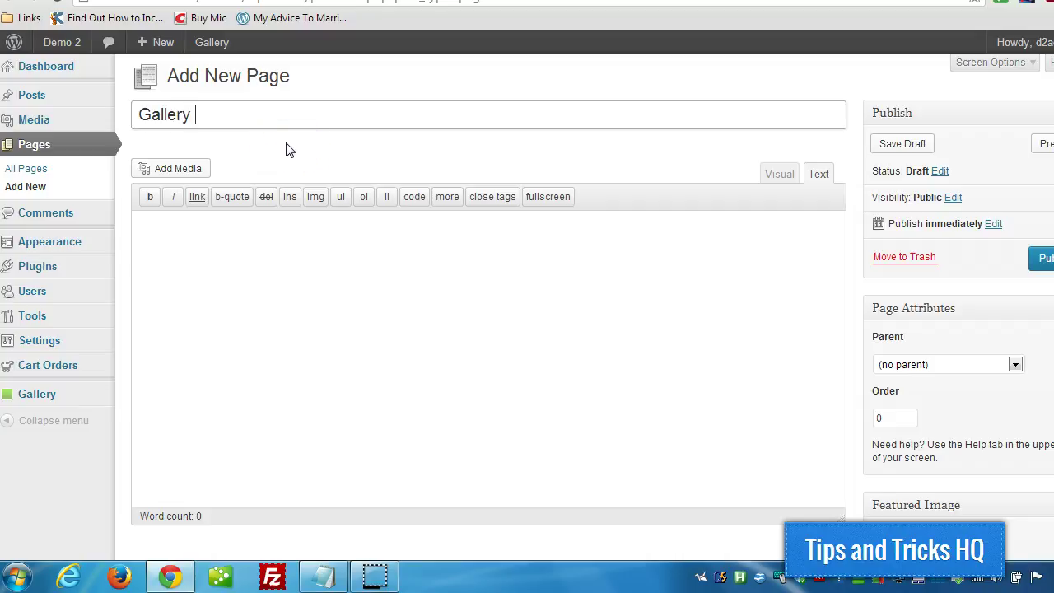
Title the page "Gallery 1" and copy the shortcode [nggallery id=1 template="wp-cart"] from Notepad into its body
left_click(322, 576)
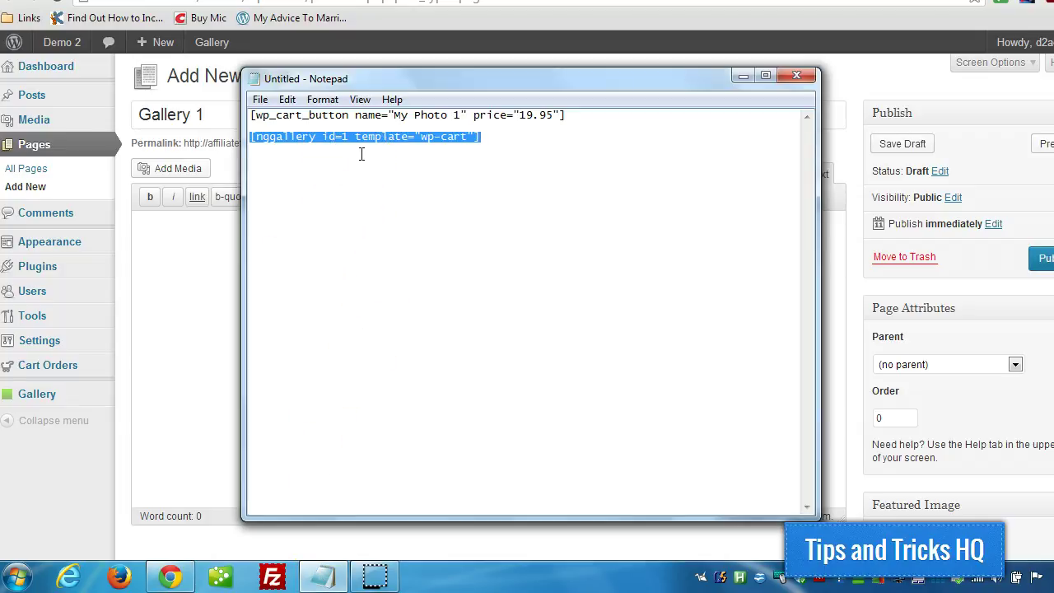
left_click(228, 216)
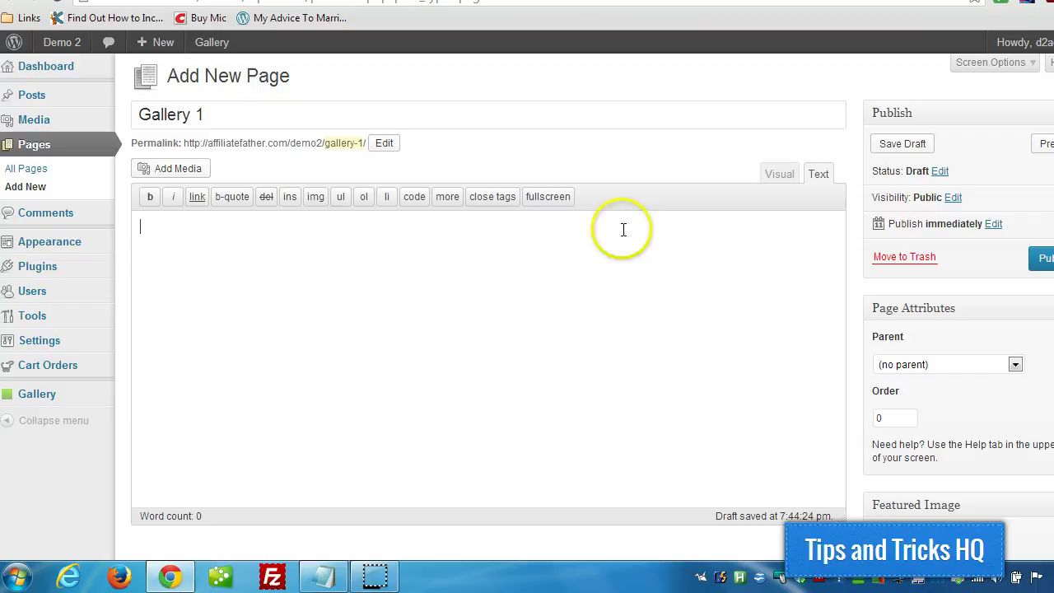
type("[nggallery id=1 template=\"wp-cart\"]")
Check the ID of Gallery 1 in the gallery list in a separate browser tab and return to the new page
mouse_move(12, 371)
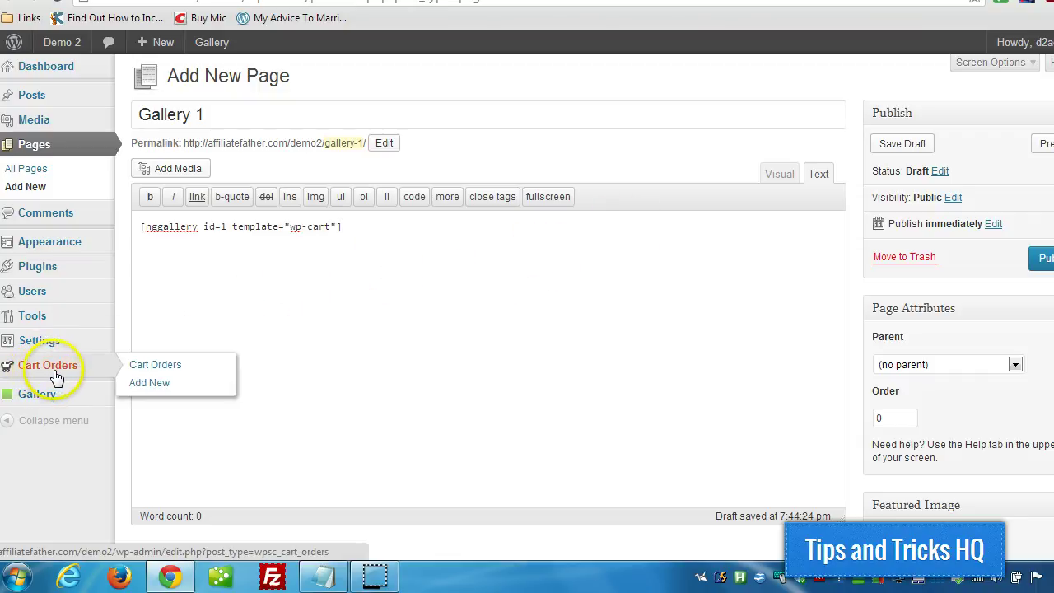
mouse_move(63, 398)
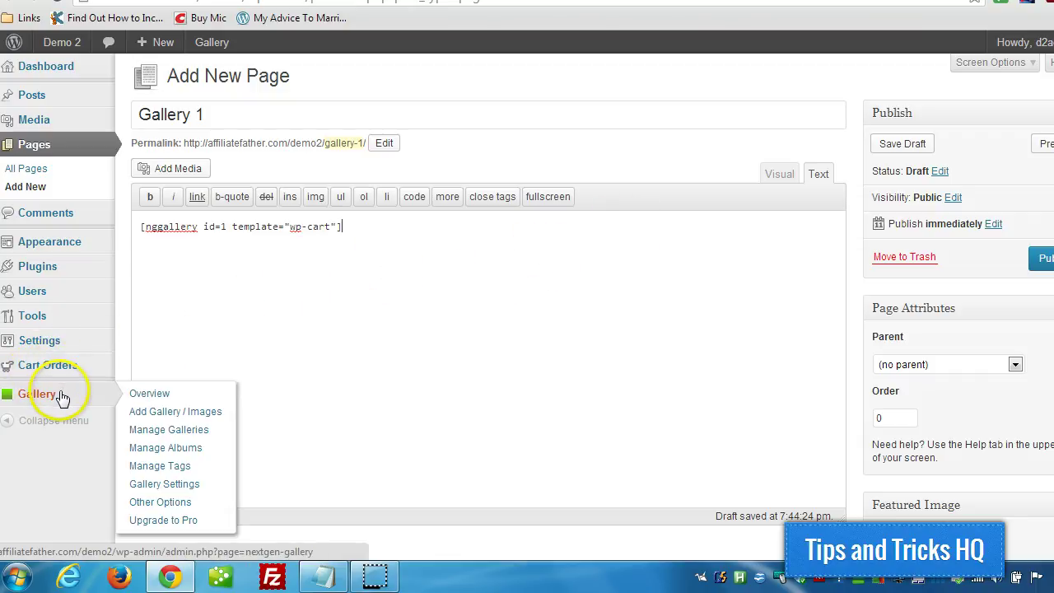
right_click(152, 428)
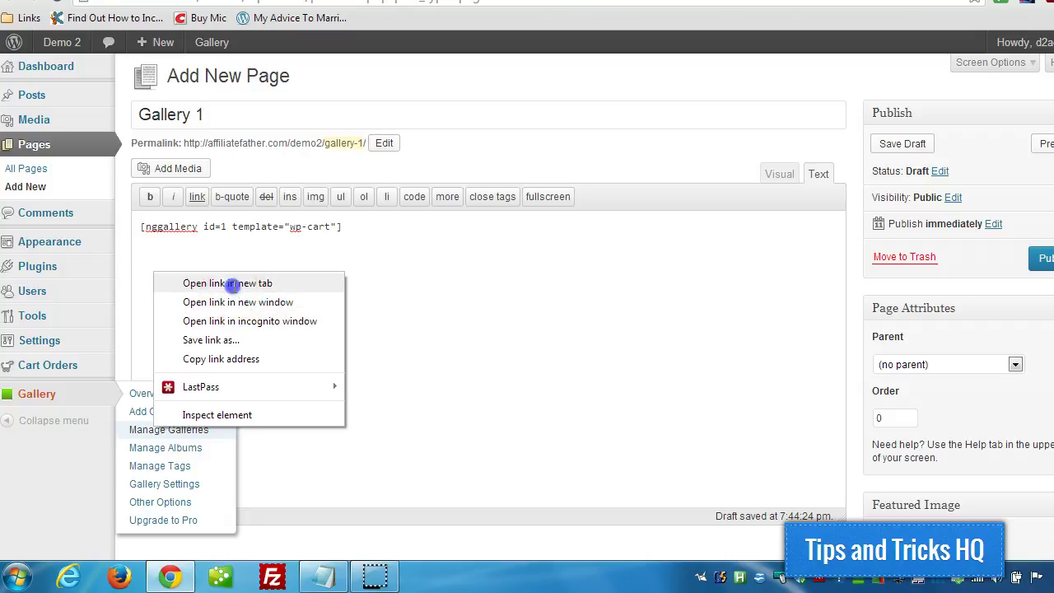
left_click(233, 284)
key("ctrl+Tab")
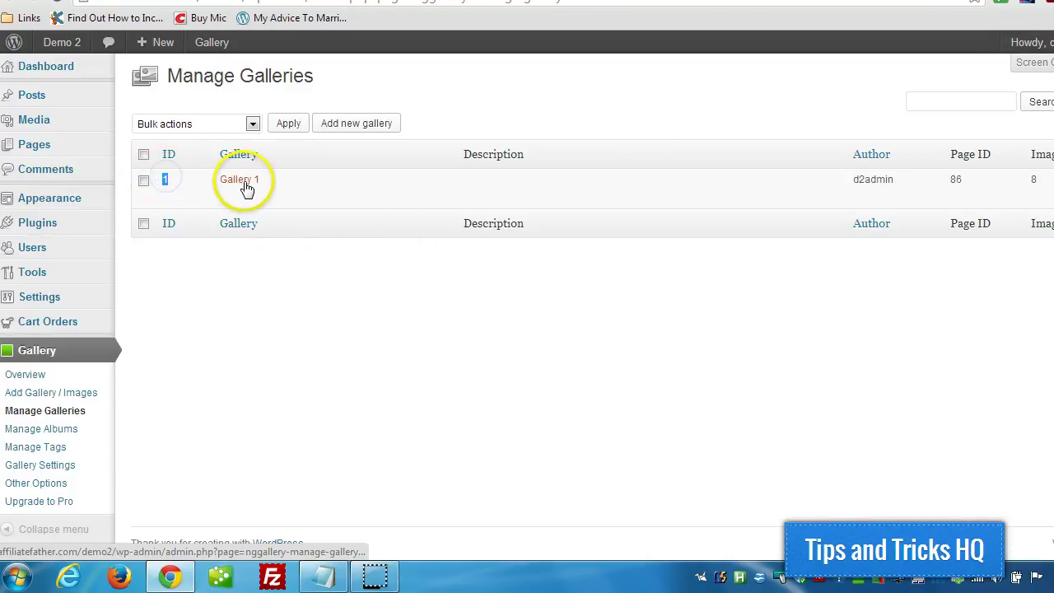
key("ctrl+shift+Tab")
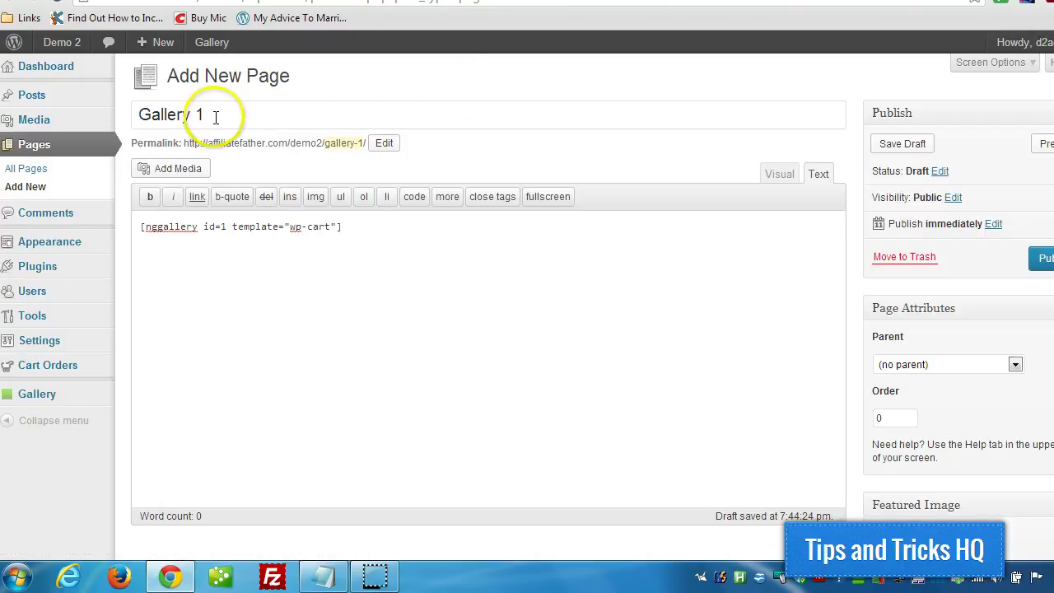
Check the gallery ID and template name in the shortcode and publish the Gallery 1 page
left_click_drag(214, 114, 117, 105)
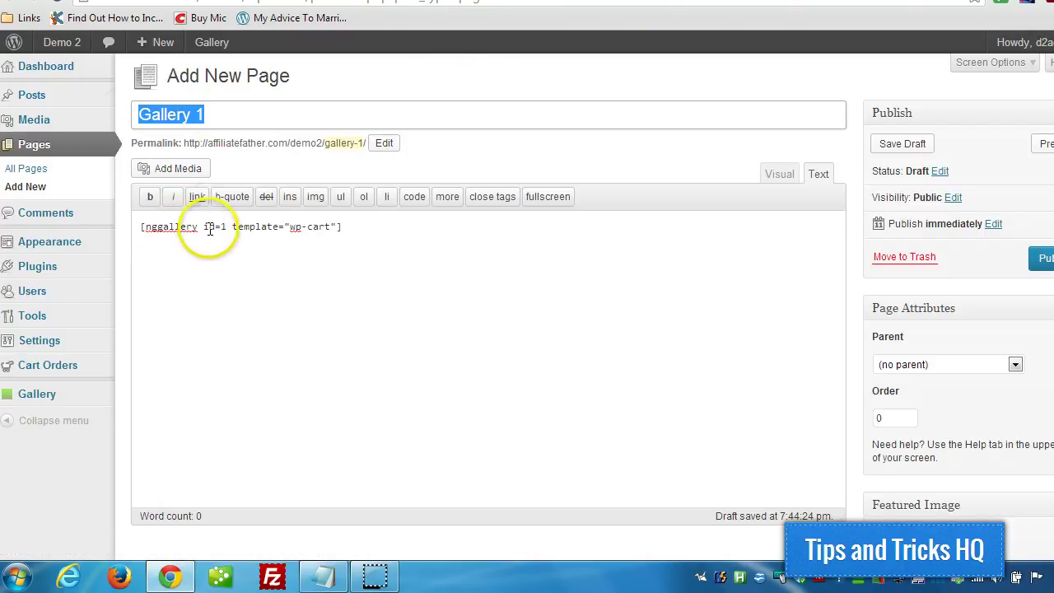
left_click_drag(203, 227, 226, 227)
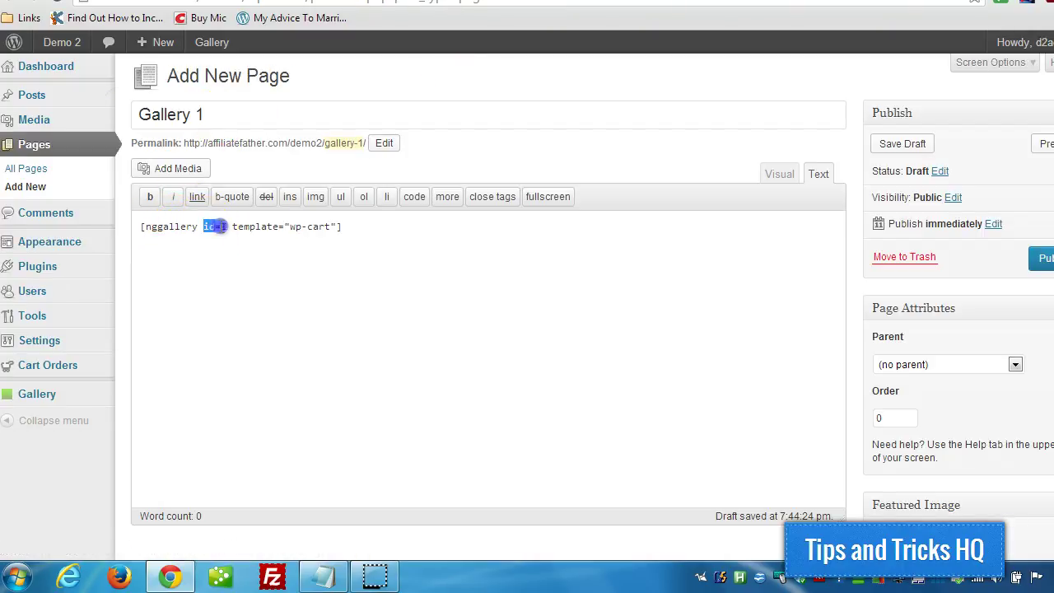
left_click(288, 225)
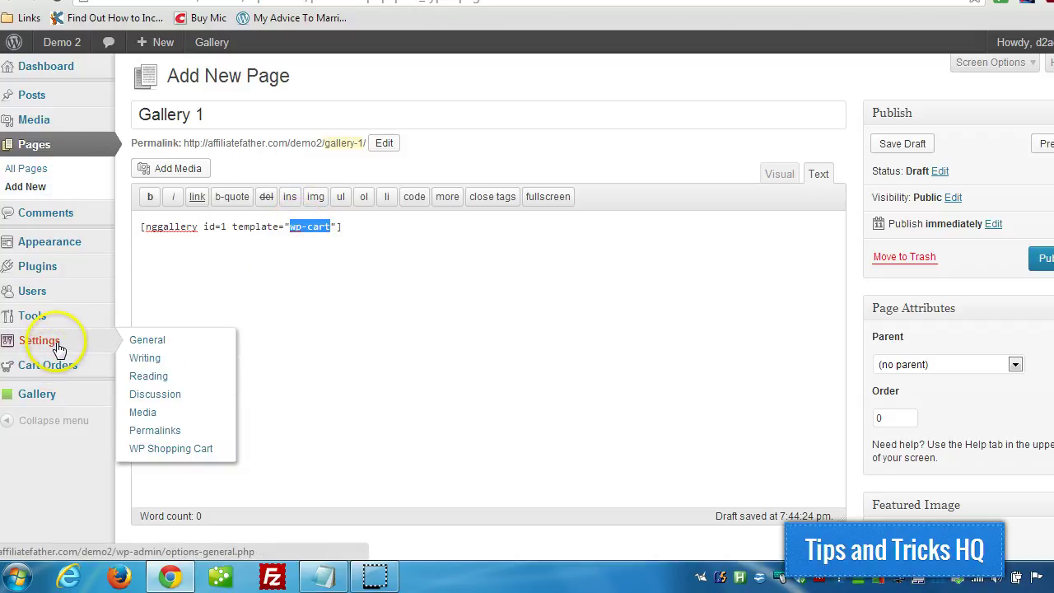
left_click(351, 226)
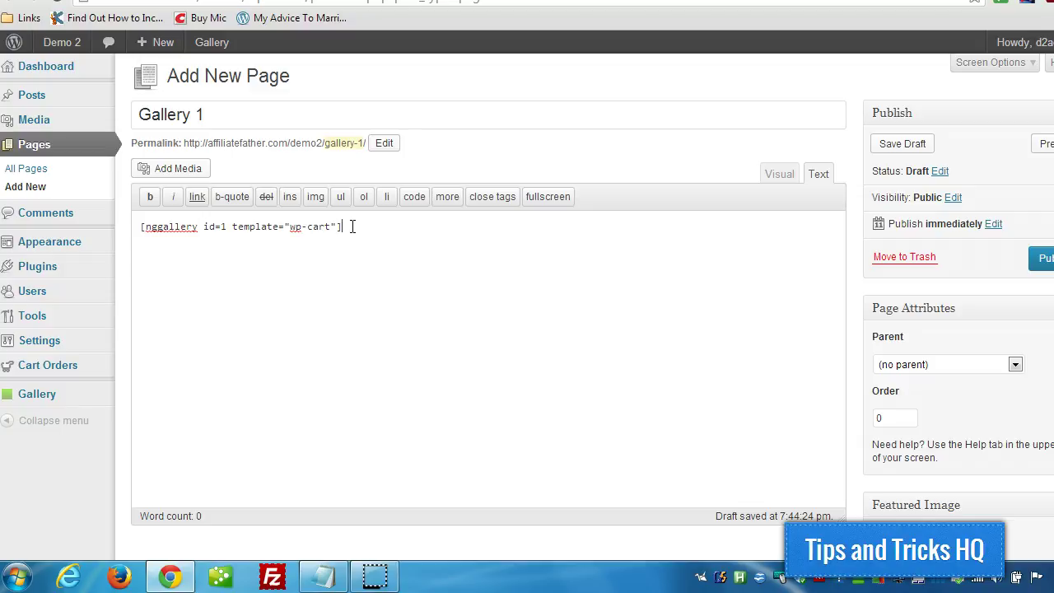
left_click(1039, 258)
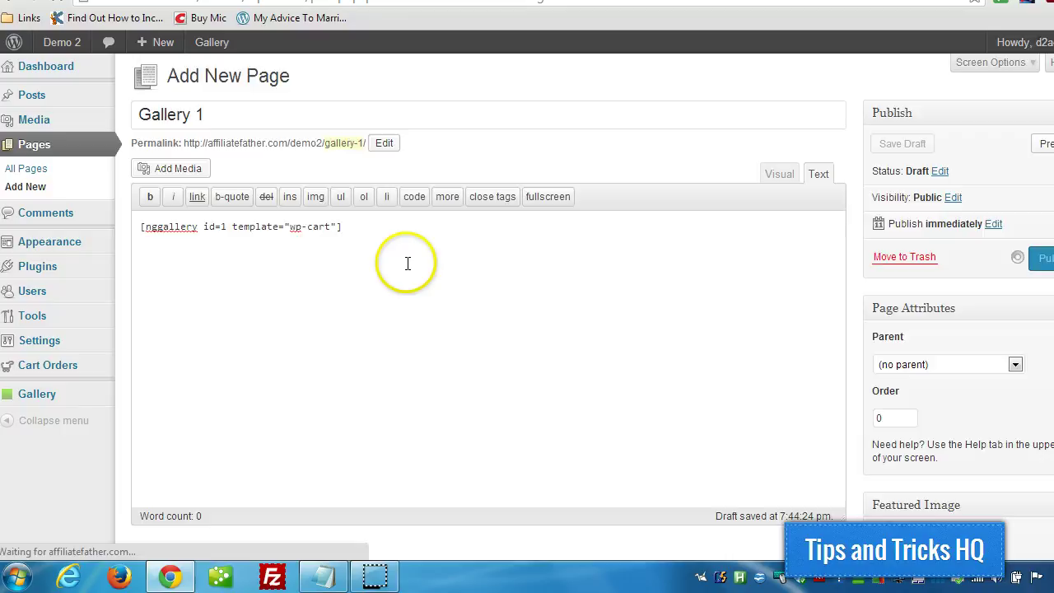
Open the published Gallery 1 page in a new browser tab and examine its images and cart buttons
right_click(434, 192)
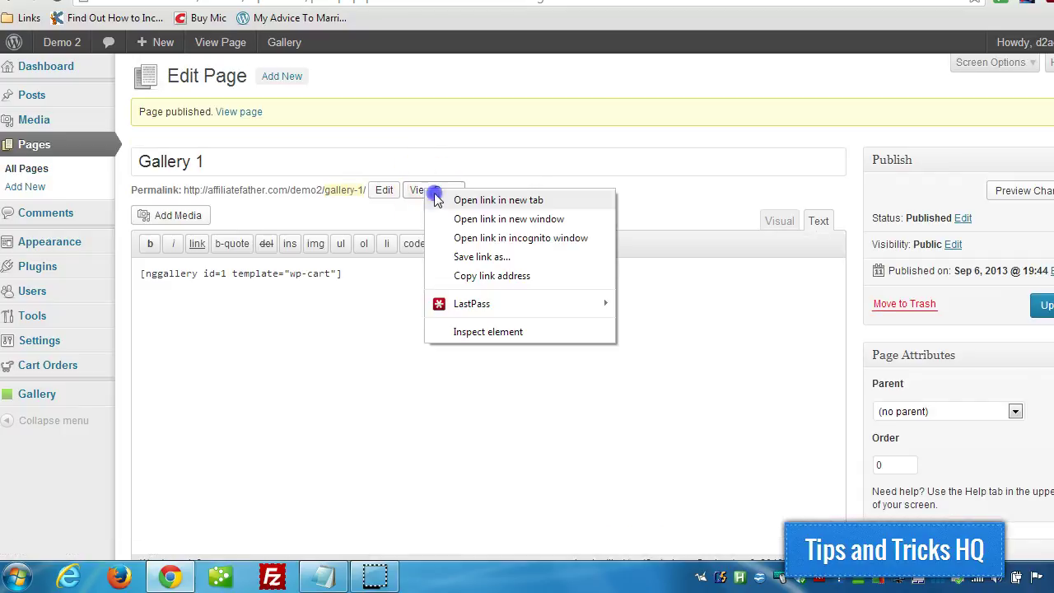
left_click(436, 200)
left_click(782, 13)
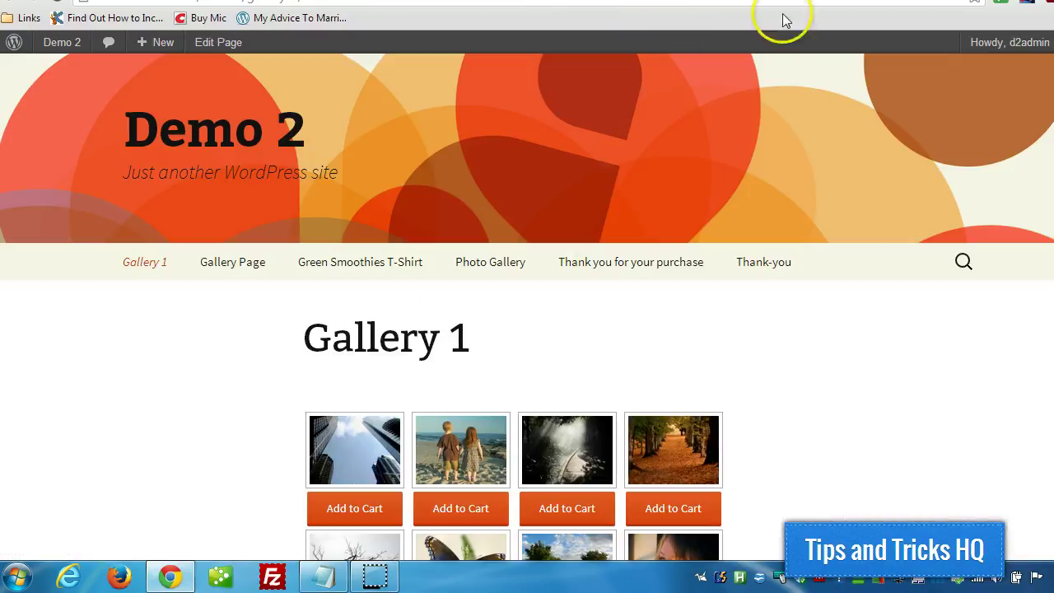
scroll(796, 212, "down", 2)
scroll(796, 213, "down", 2)
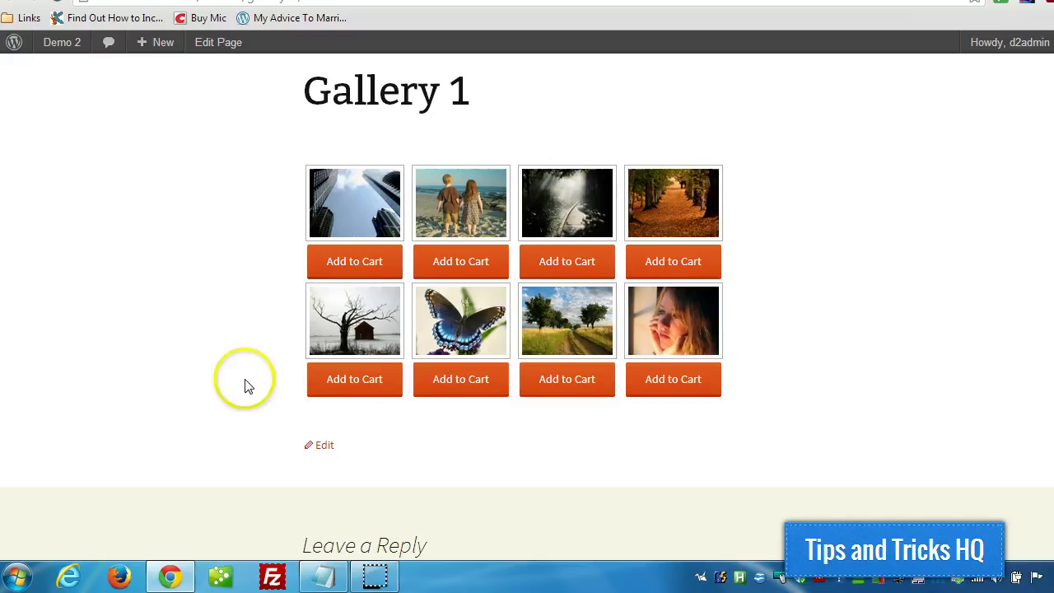
scroll(887, 205, "up", 2)
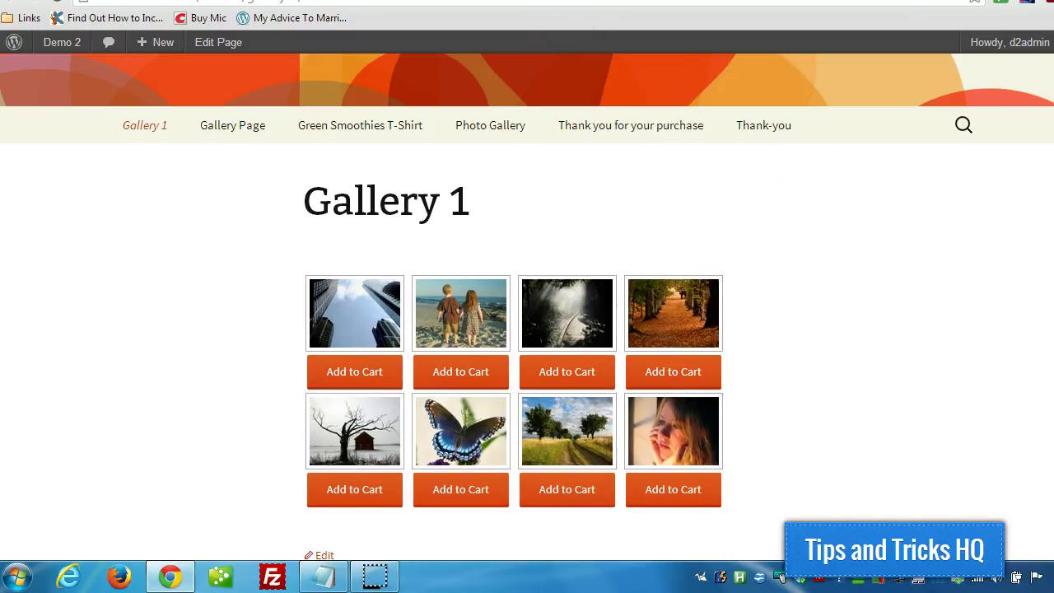
Return to the page editor and open the WP Shopping Cart settings in a separate browser tab
key("alt+Left")
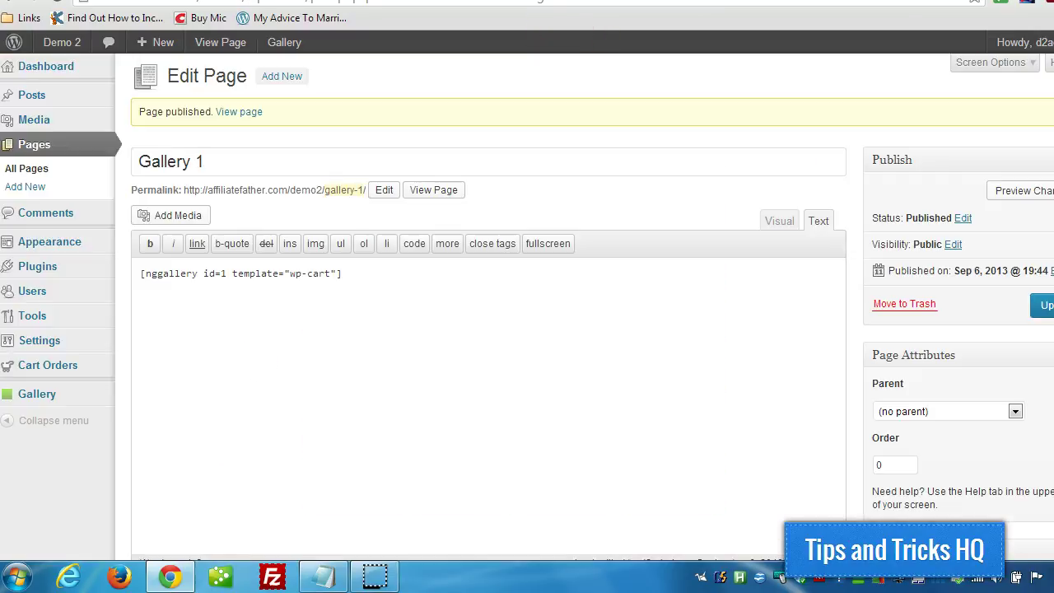
mouse_move(68, 368)
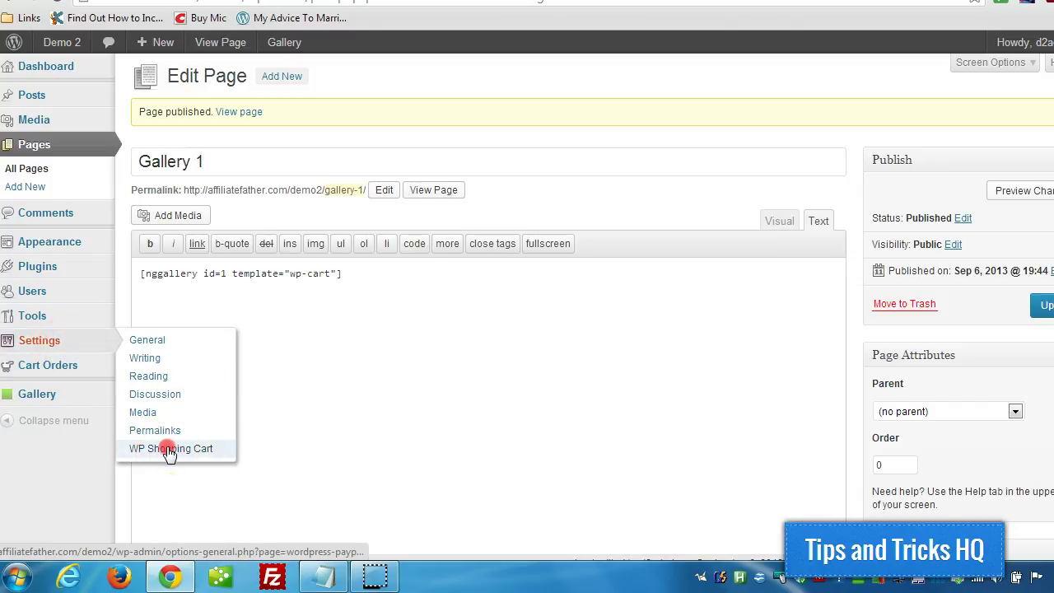
right_click(170, 448)
left_click(247, 302)
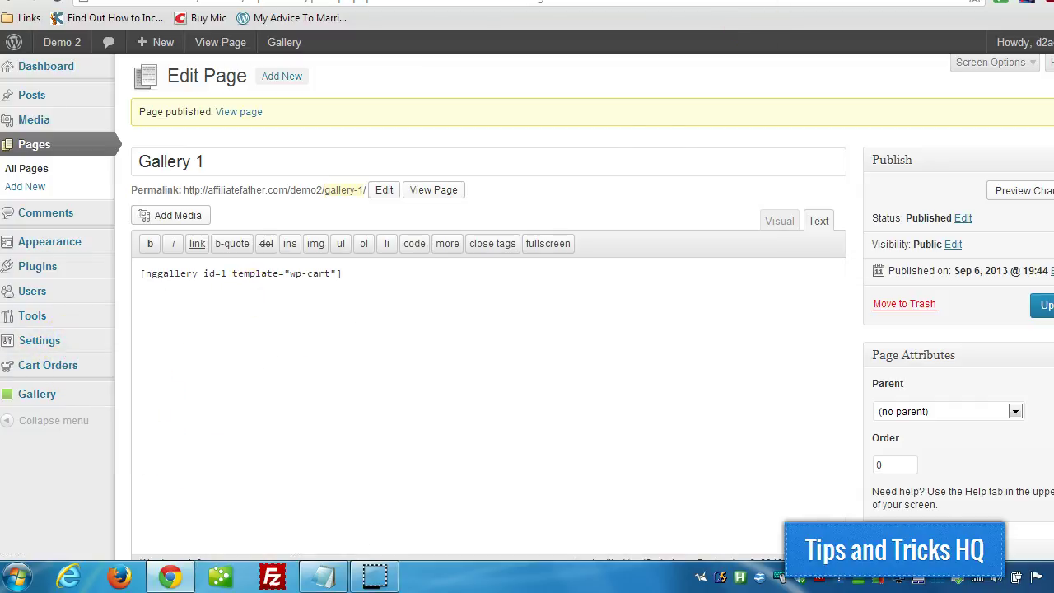
key("ctrl+Tab")
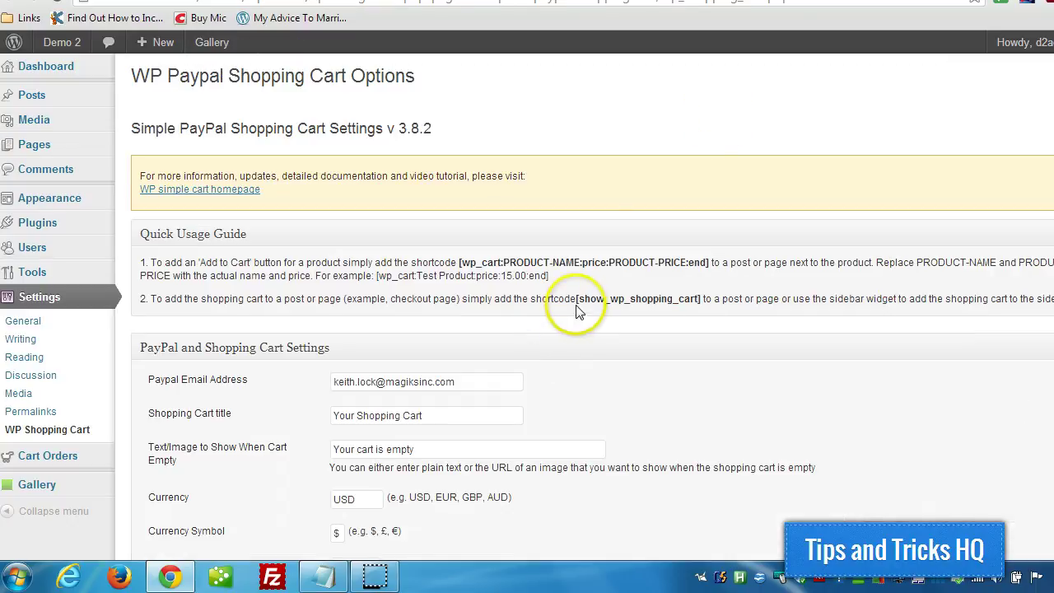
Copy the shortcode [show_wp_shopping_cart] from the quick usage guide and return to the Gallery 1 page editor
left_click_drag(576, 299, 605, 300)
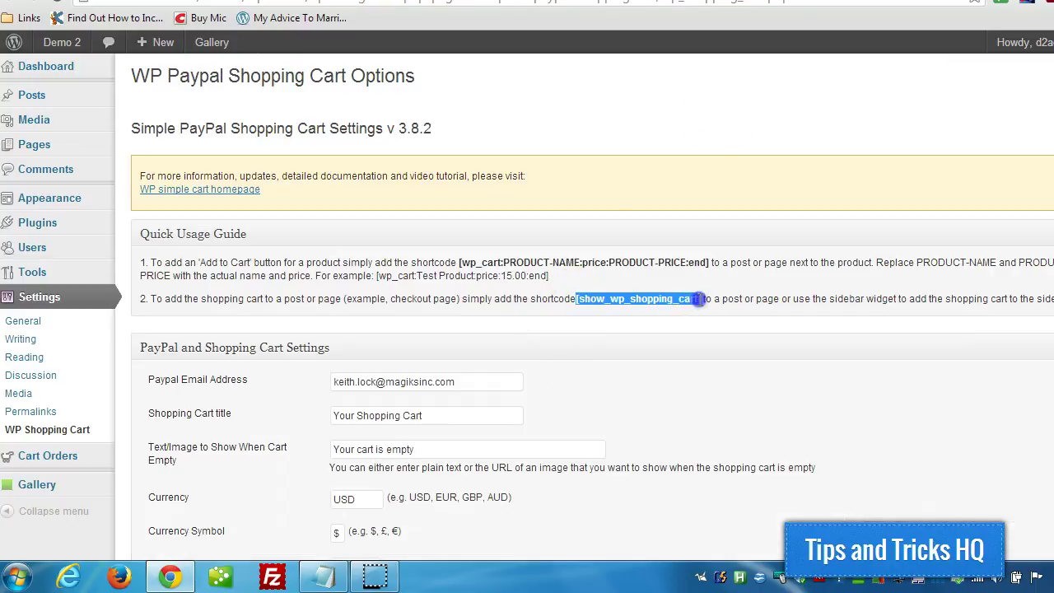
right_click(701, 299)
left_click(729, 308)
key("ctrl+shift+Tab")
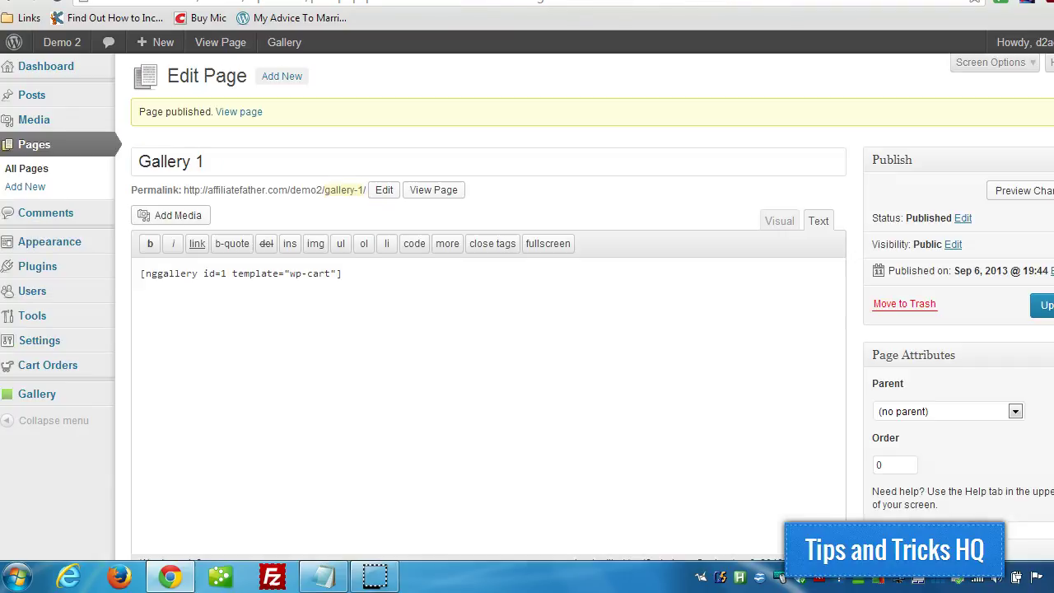
Add the copied shopping cart shortcode after the gallery shortcode, update the page, and switch to its live view
left_click(396, 269)
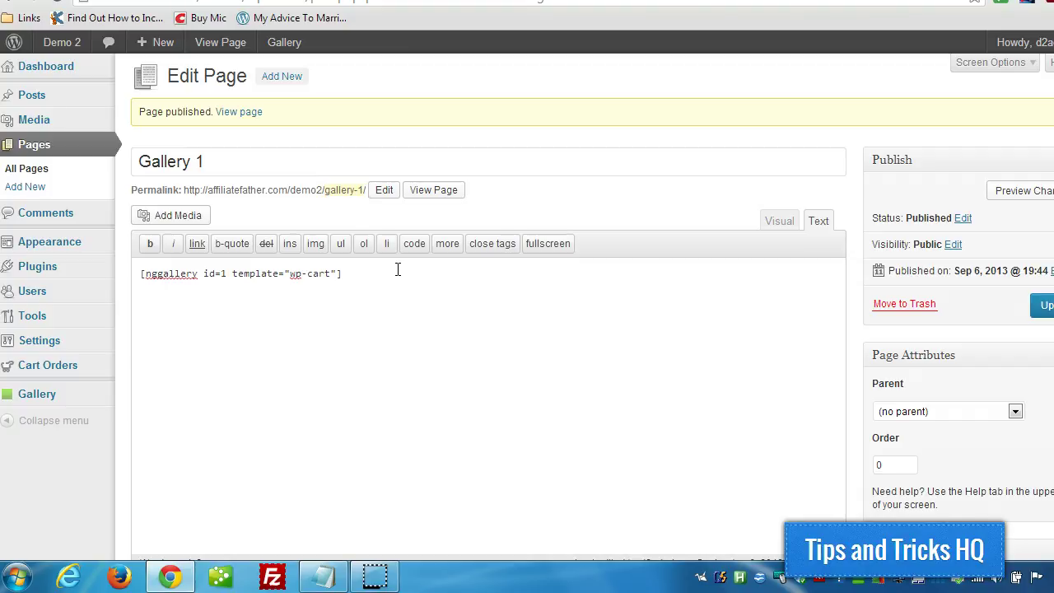
left_click(1046, 306)
key("ctrl+Tab")
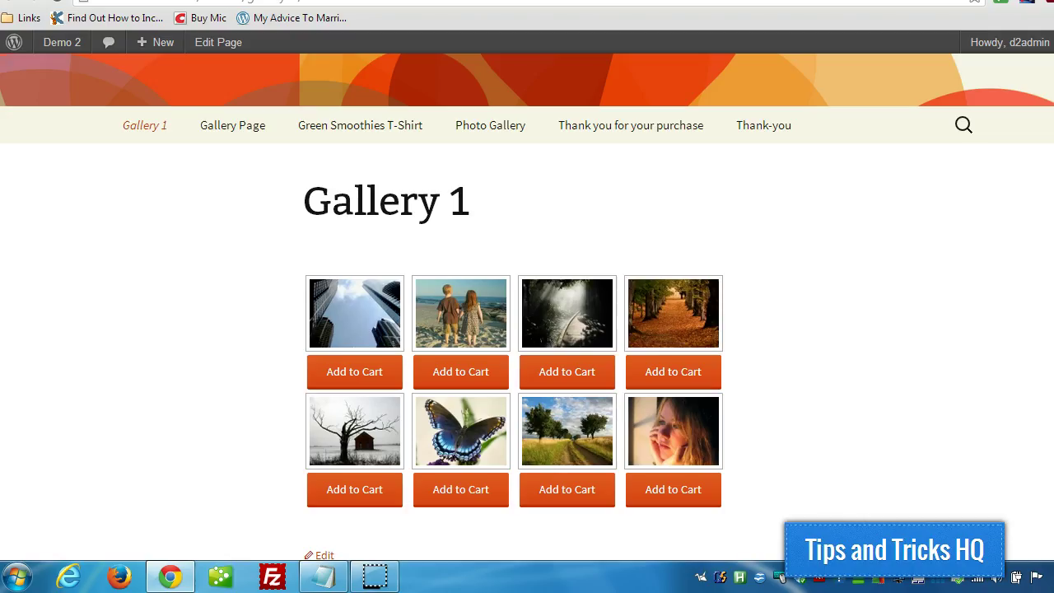
Add the skyscrapers image to the cart and examine the shopping cart displayed below the gallery
scroll(506, 294, "down", 1)
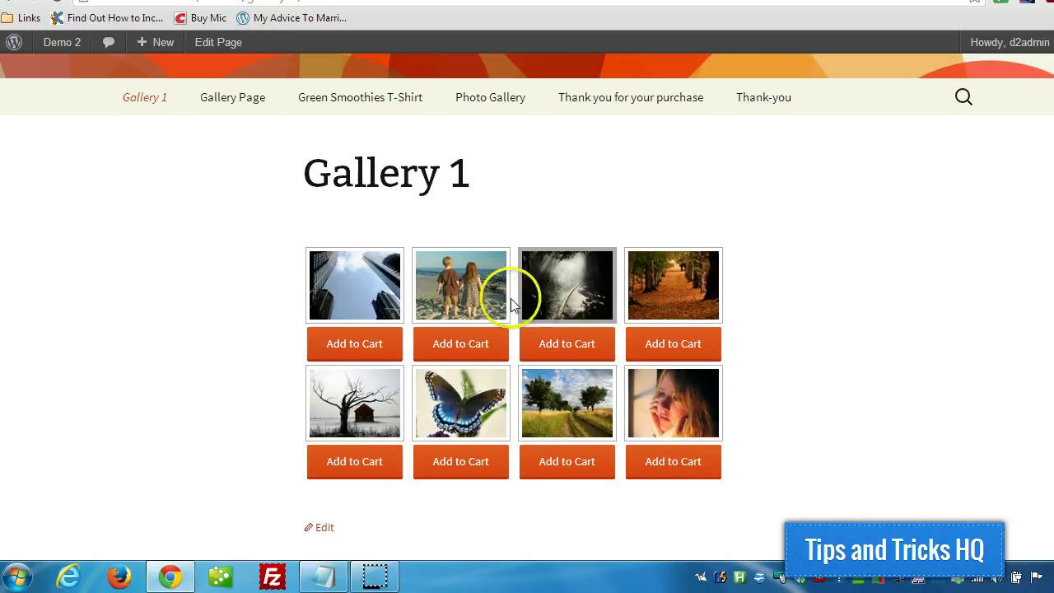
left_click(348, 339)
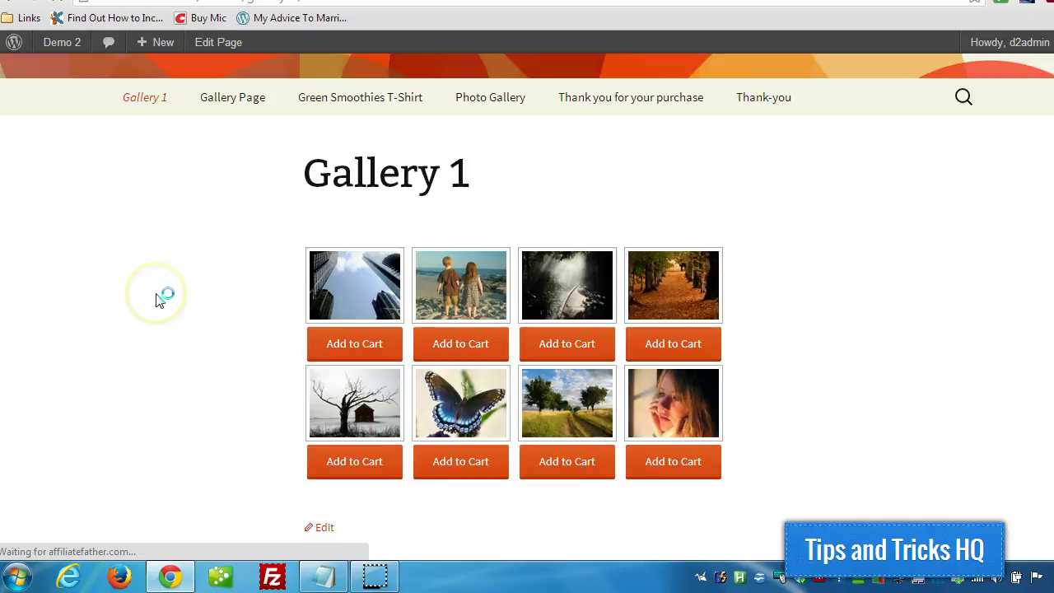
scroll(163, 296, "down", 5)
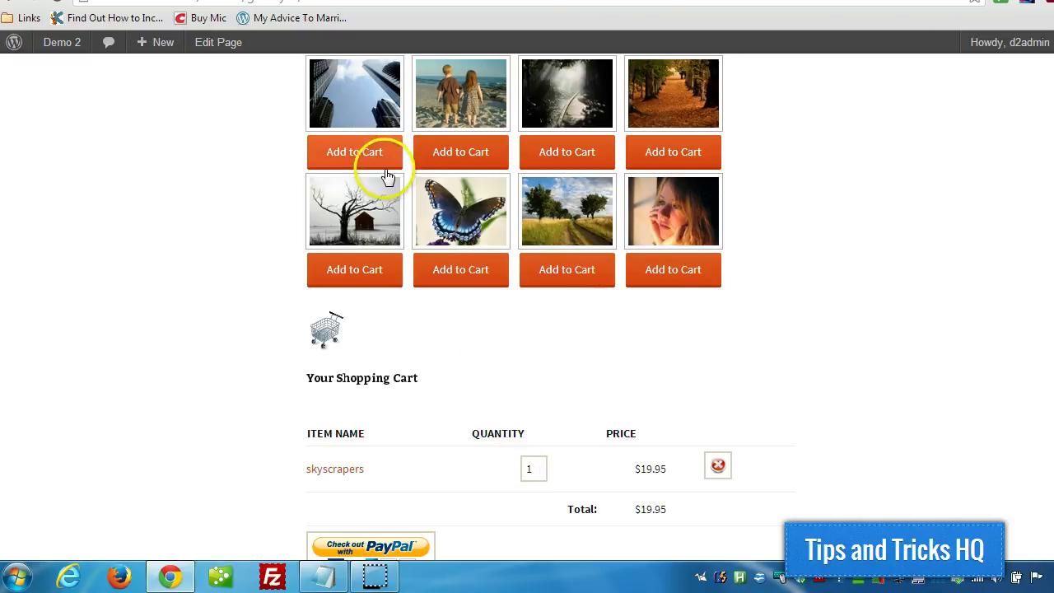
scroll(372, 173, "up", 1)
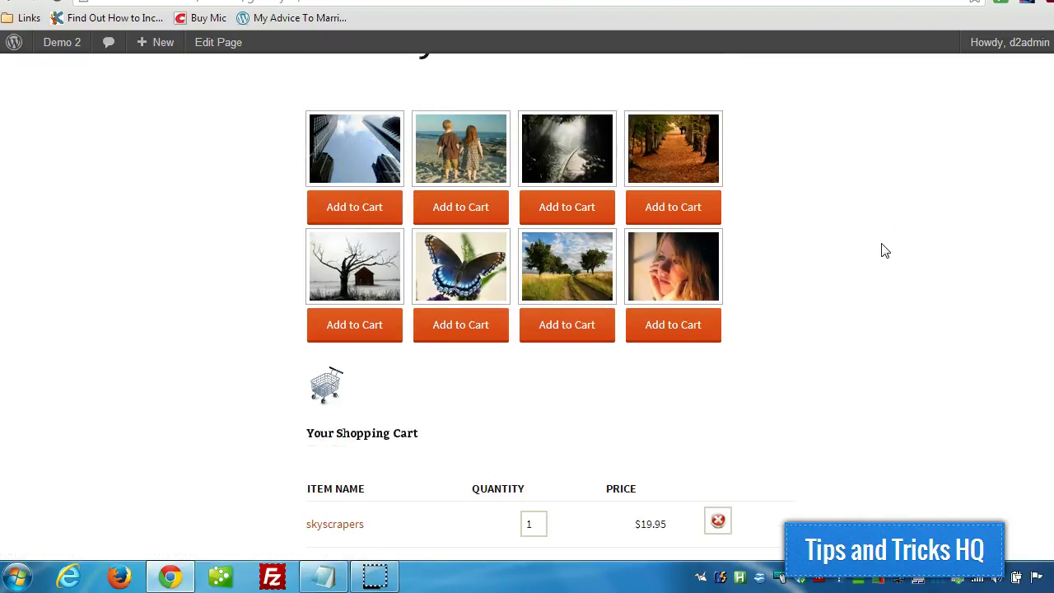
scroll(883, 250, "down", 1)
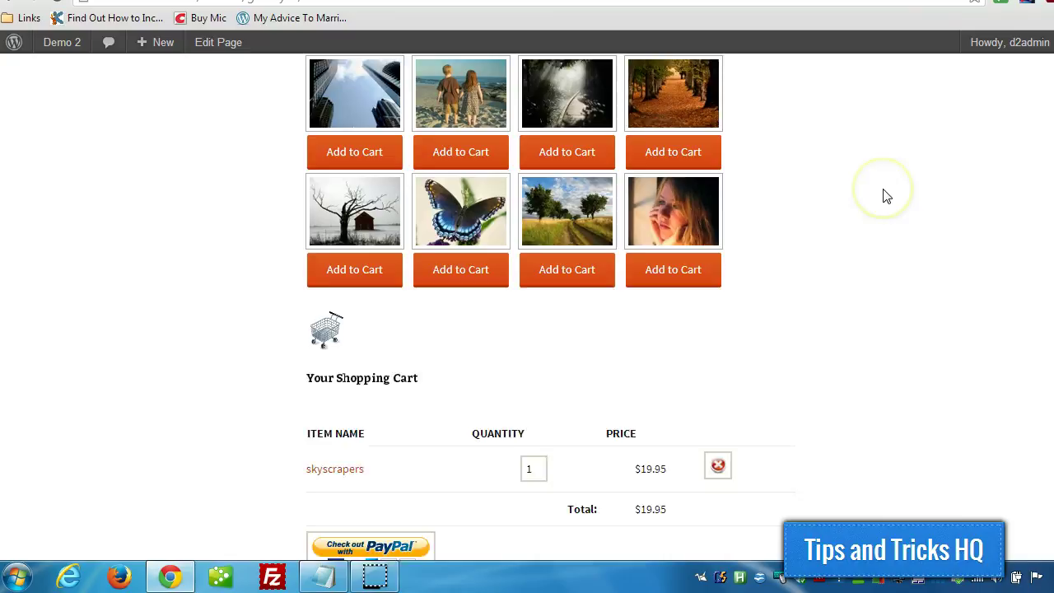
scroll(886, 196, "up", 3)
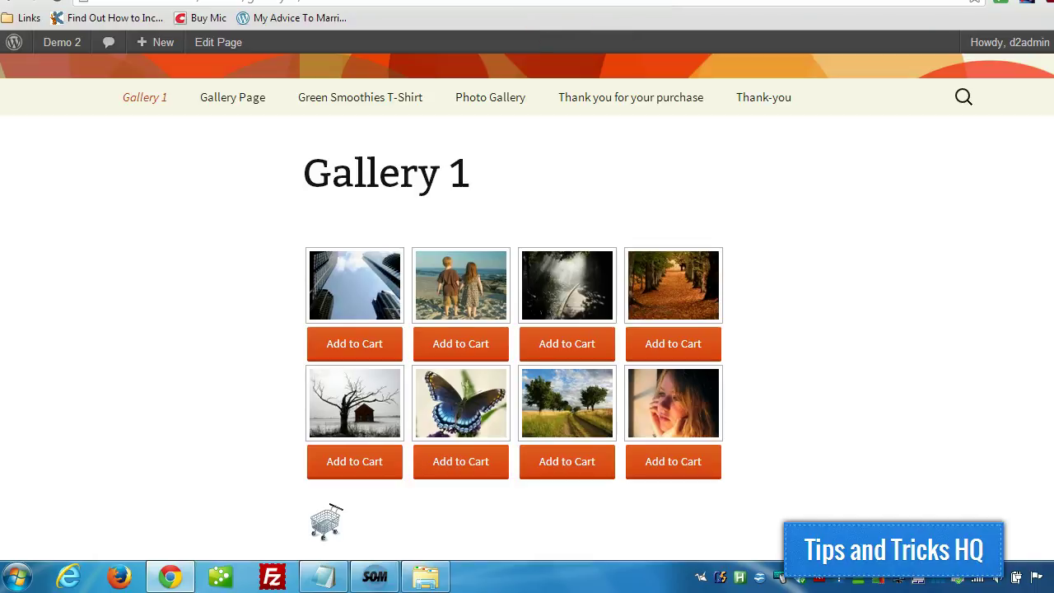
Open Gallery 1 from the Manage Galleries page and enlarge the description box of the skyscrapers image
left_click(343, 329)
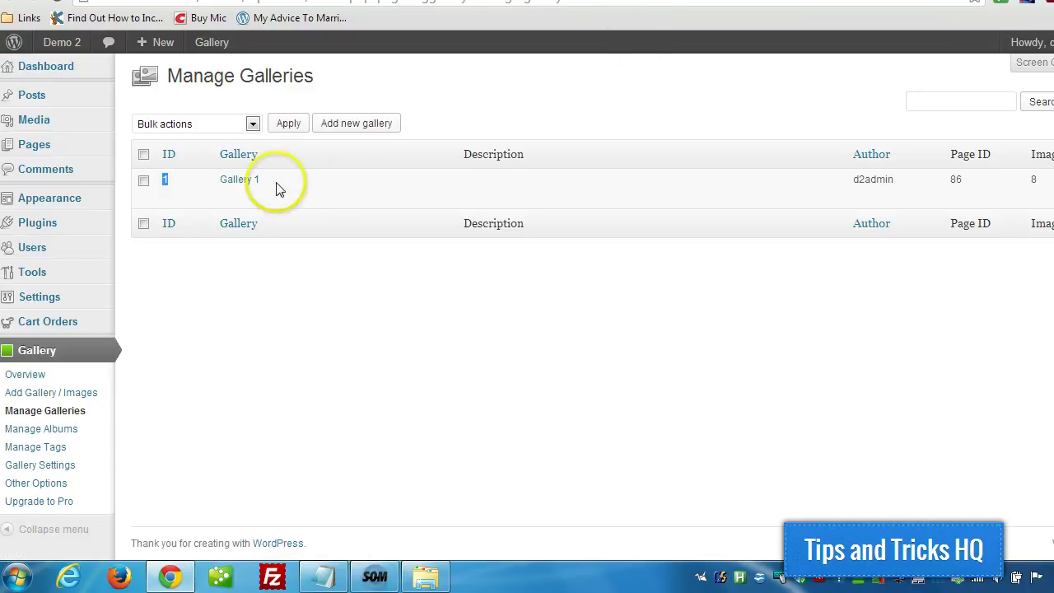
left_click(238, 183)
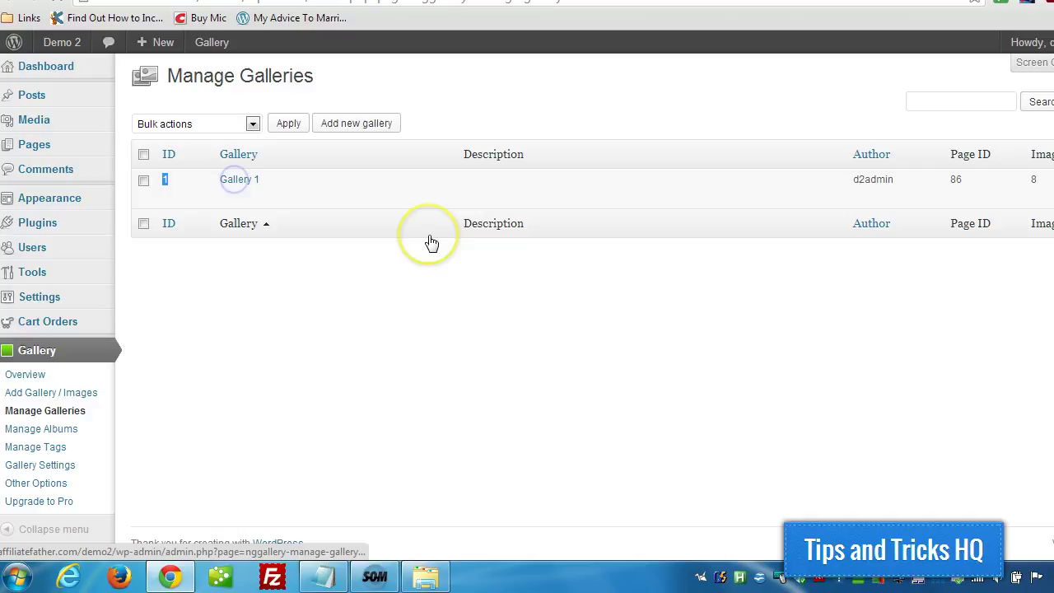
scroll(452, 243, "down", 3)
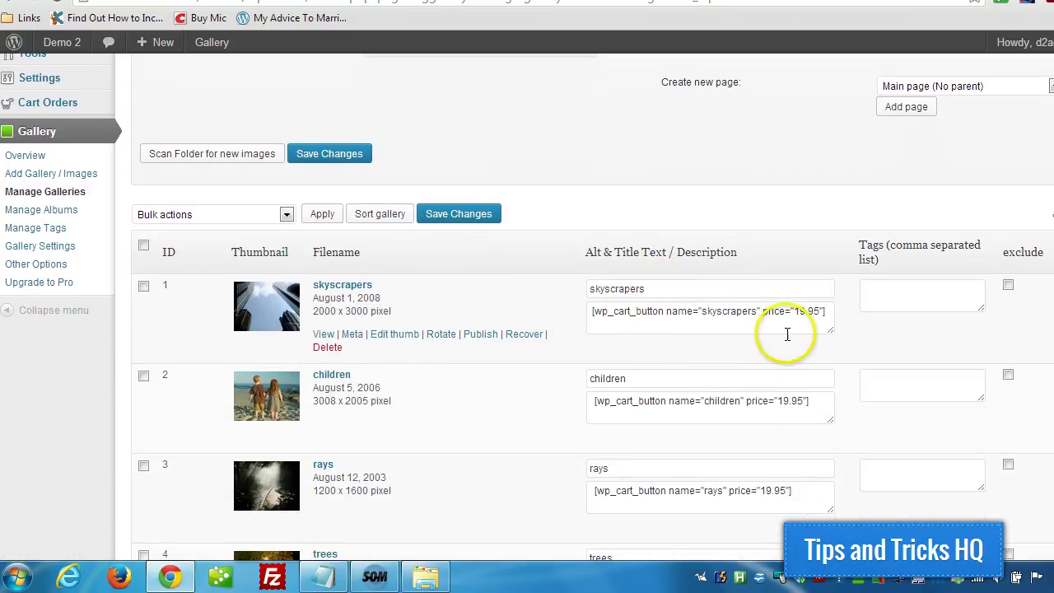
left_click_drag(830, 333, 832, 363)
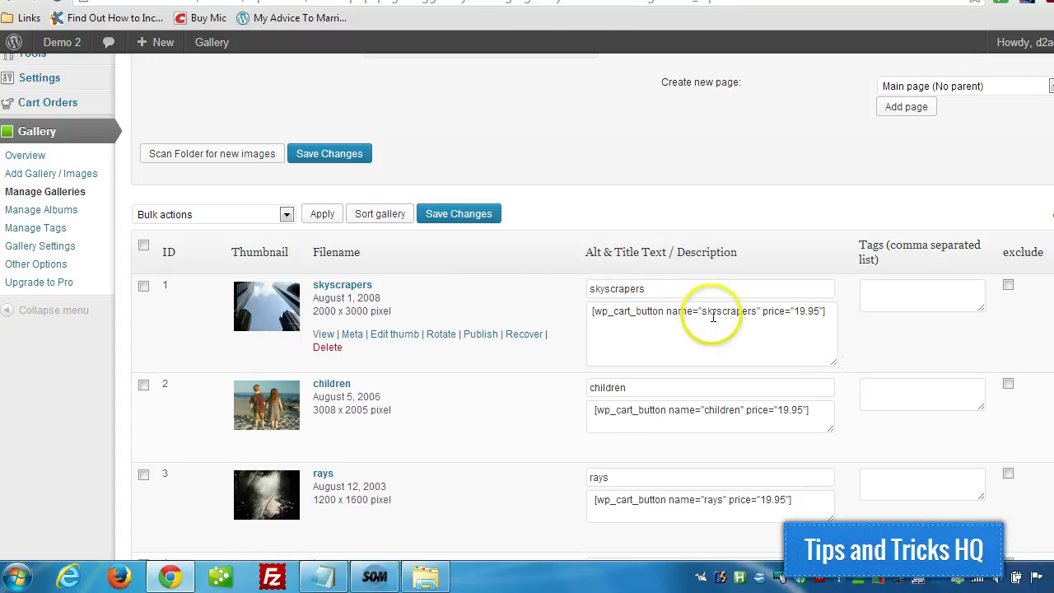
Insert the image title "skyscrapers" and a "Price: $19.95" line above the cart button shortcode in its description, then select the price line
left_click_drag(666, 290, 537, 282)
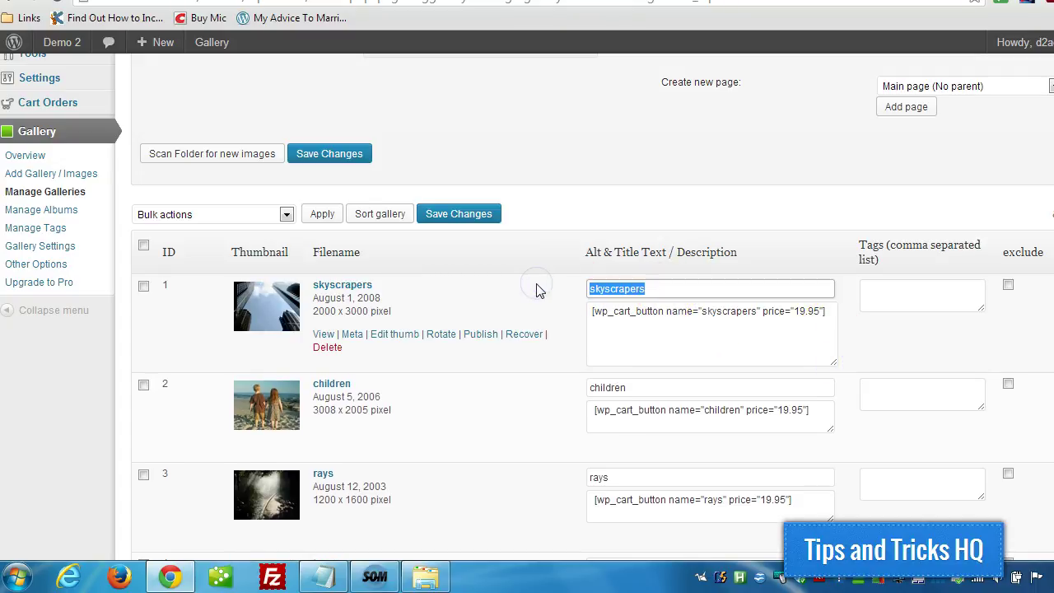
left_click(591, 311)
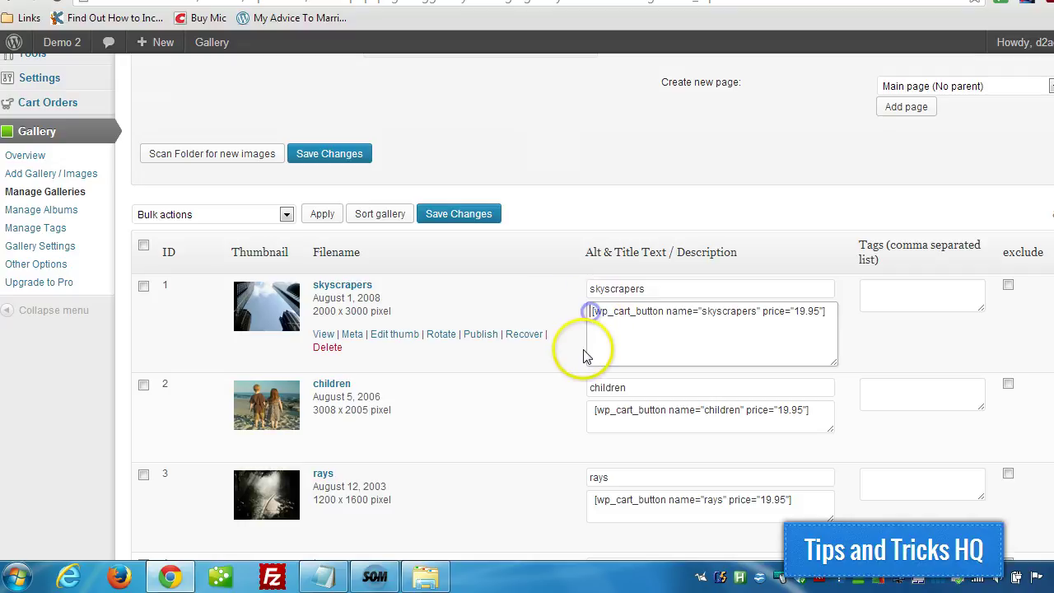
key("ctrl+v")
key("Return")
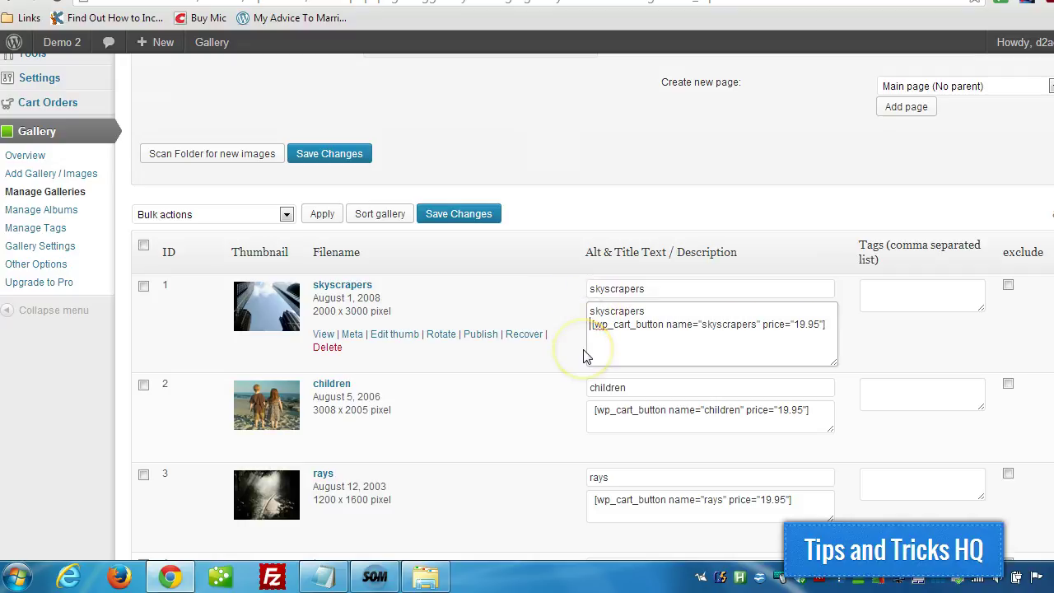
type("Price")
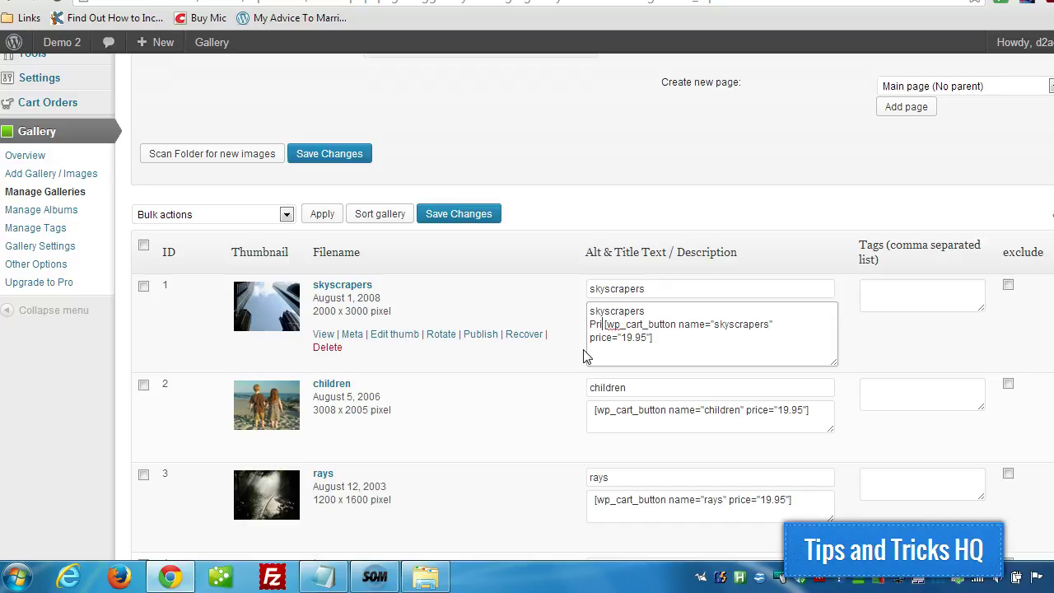
type(": $")
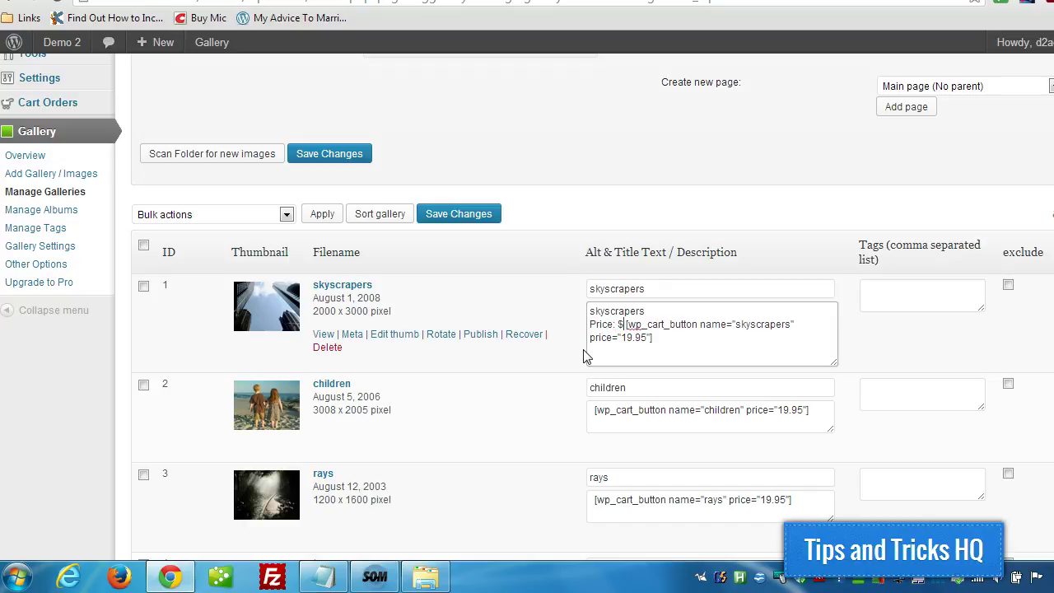
type("19.95")
key("Return")
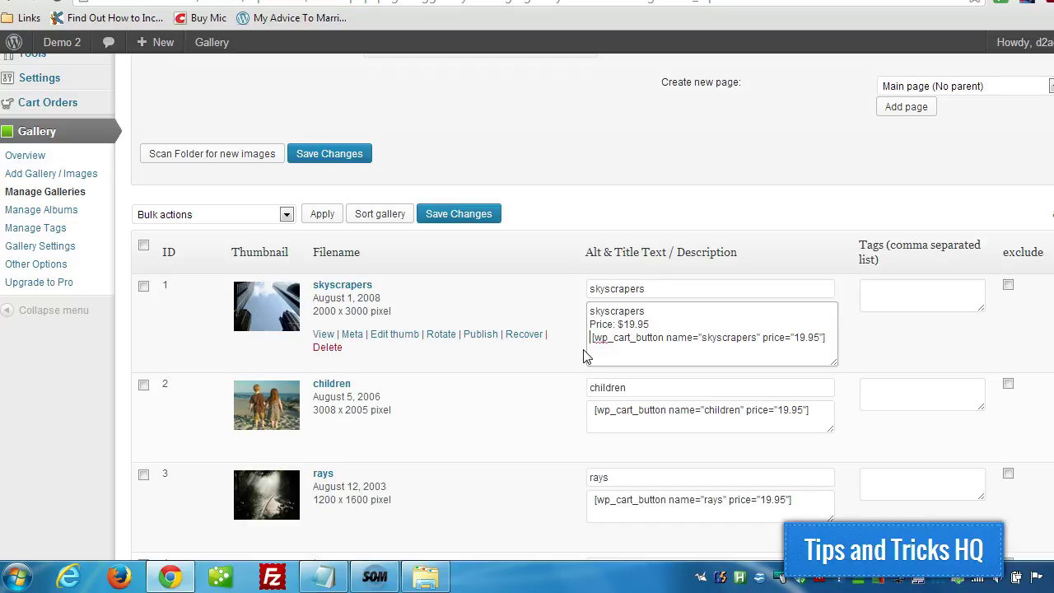
left_click(651, 324)
left_click_drag(657, 322, 585, 327)
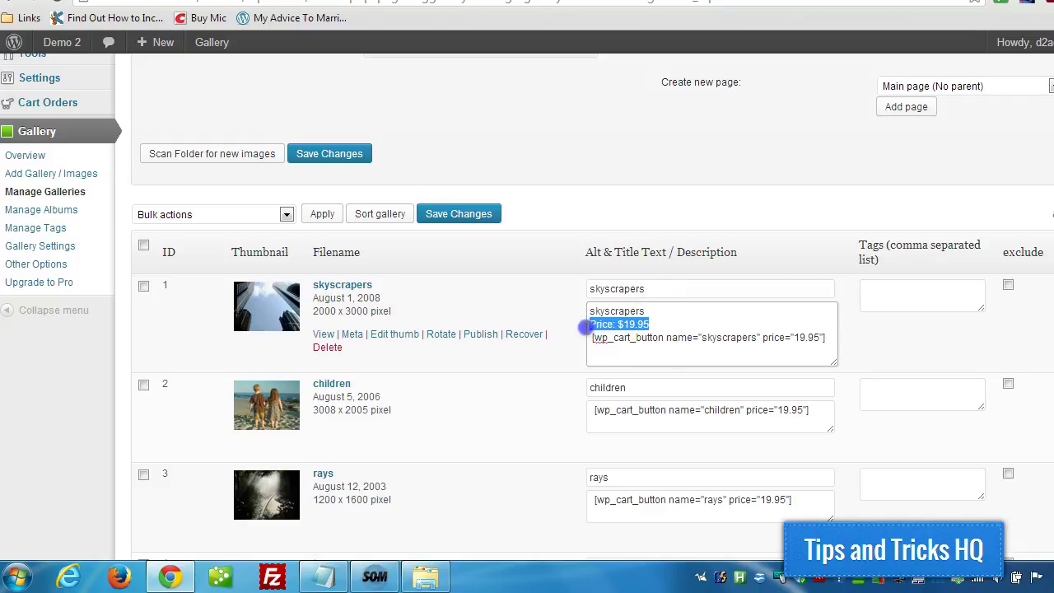
Reload the live Gallery 1 page and examine the name and price captions under the images
scroll(626, 363, "down", 7)
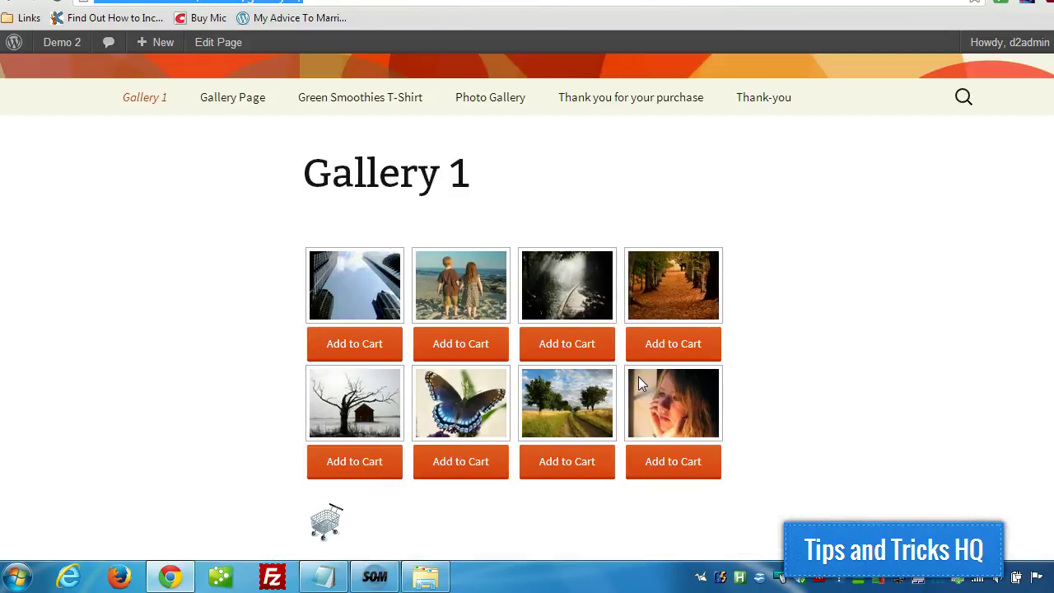
key("Return")
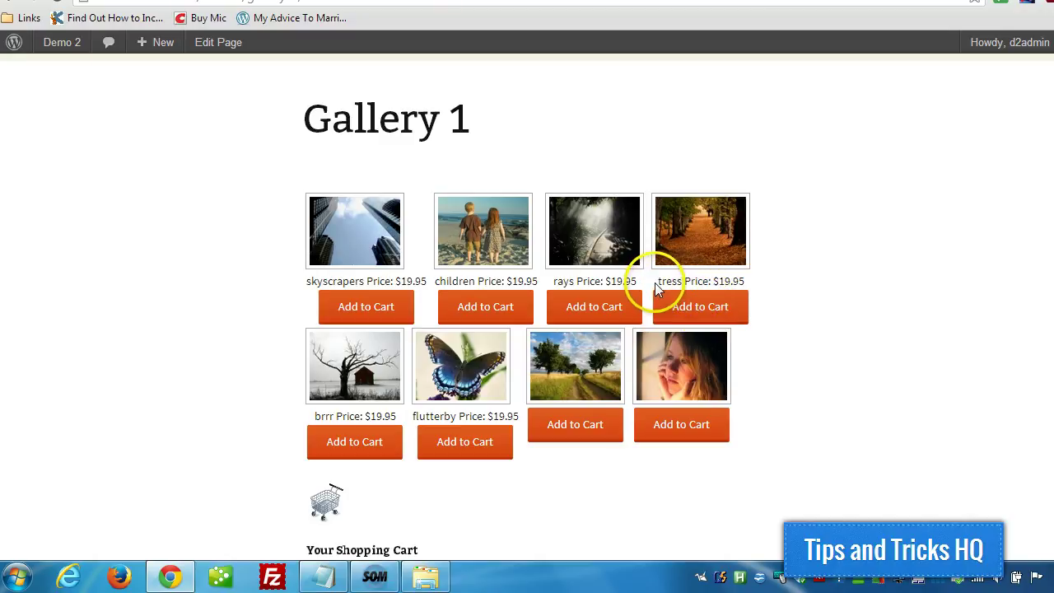
left_click_drag(656, 281, 677, 282)
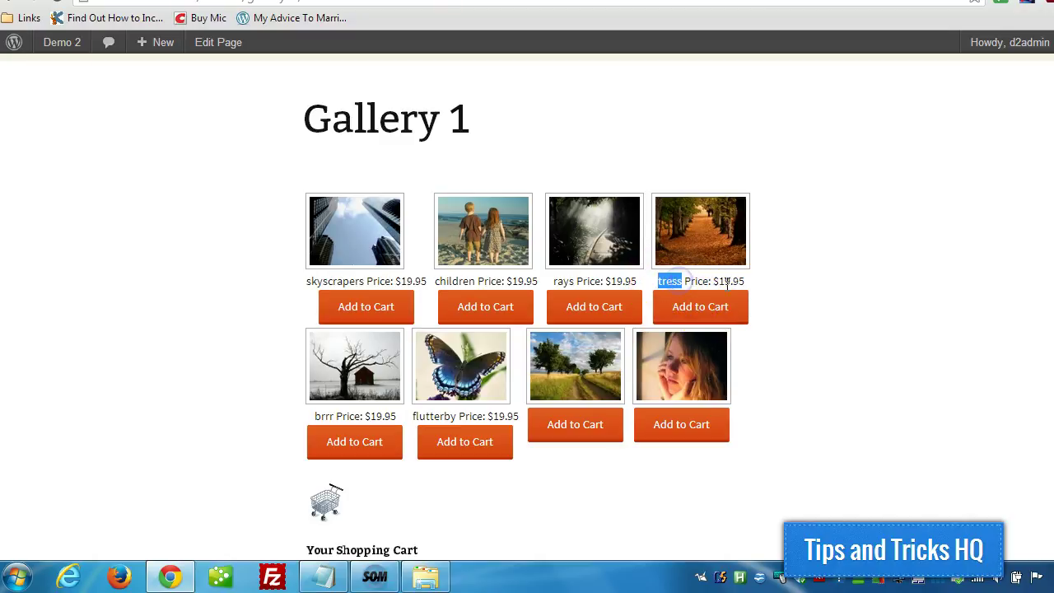
left_click(730, 336)
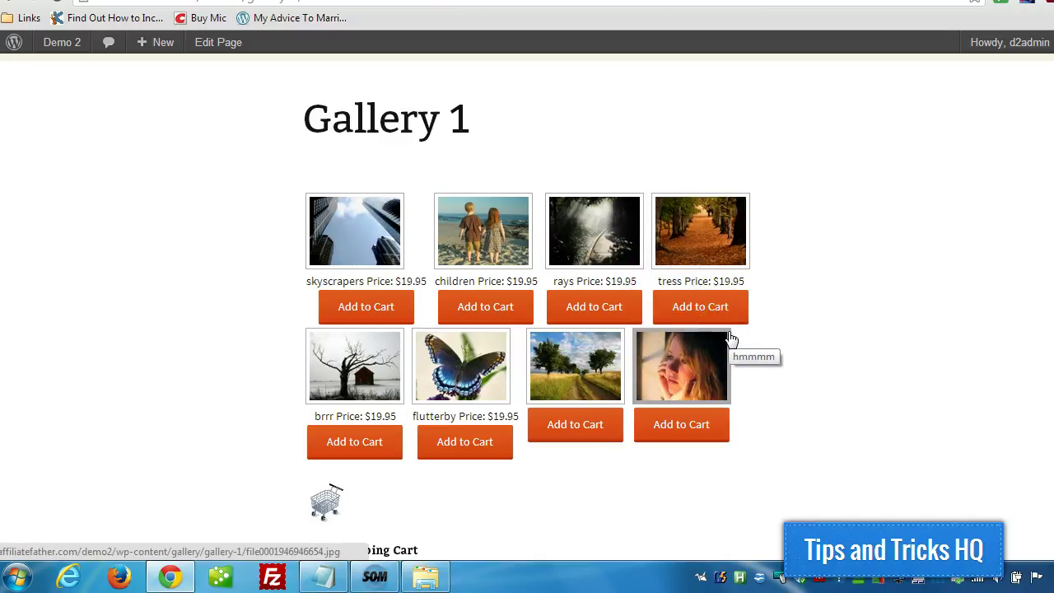